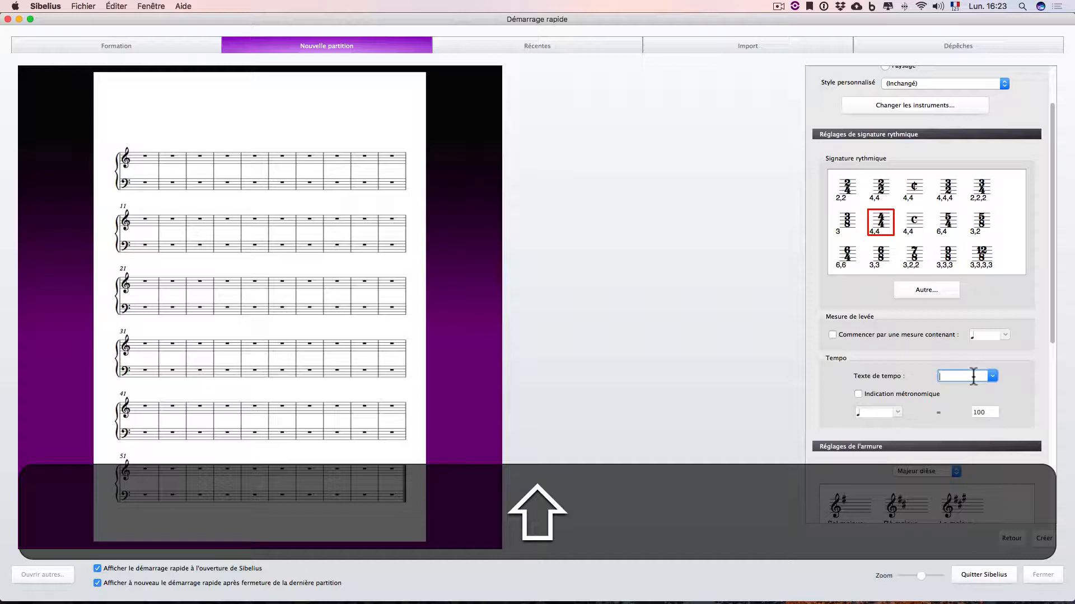
# - Set the new score's tempo text to Allegro with a metronome mark of quarter note = 120, create it and maximize its window
pyautogui.write('Allegro')
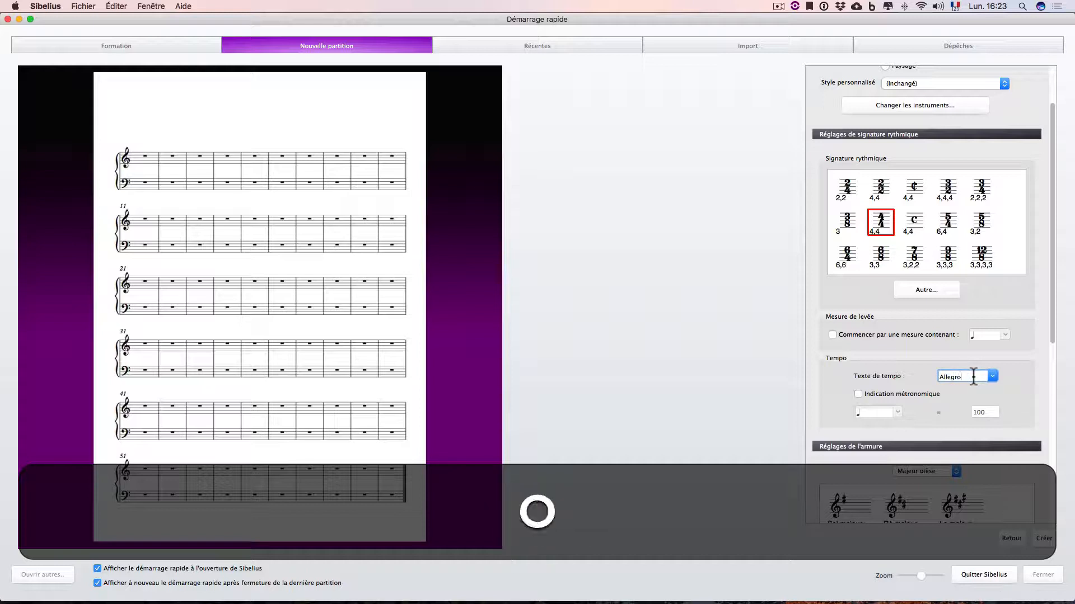
pyautogui.click(857, 394)
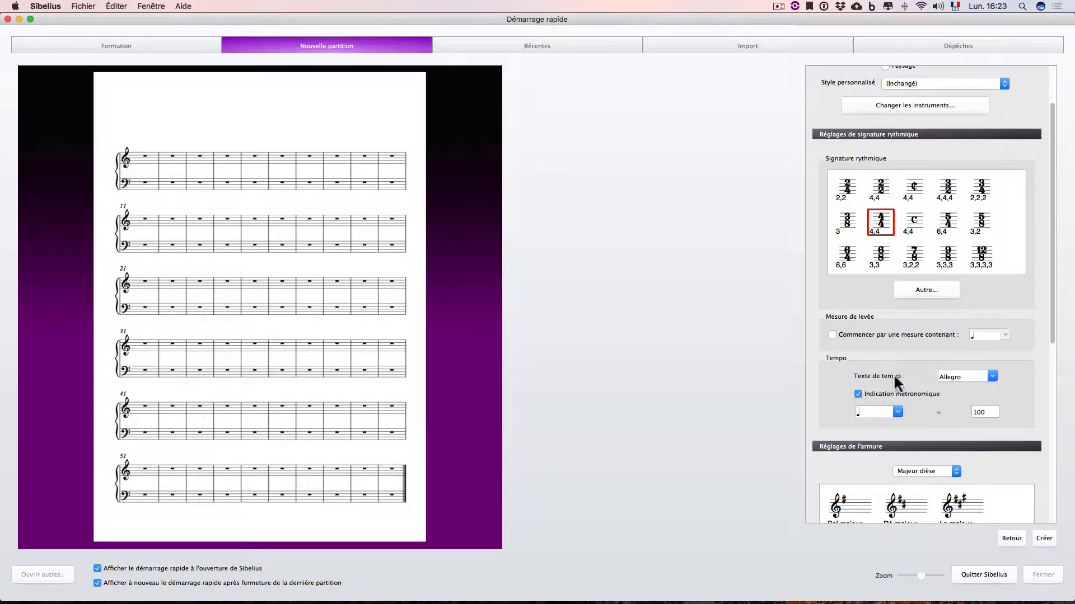
pyautogui.doubleClick(986, 413)
pyautogui.write('120')
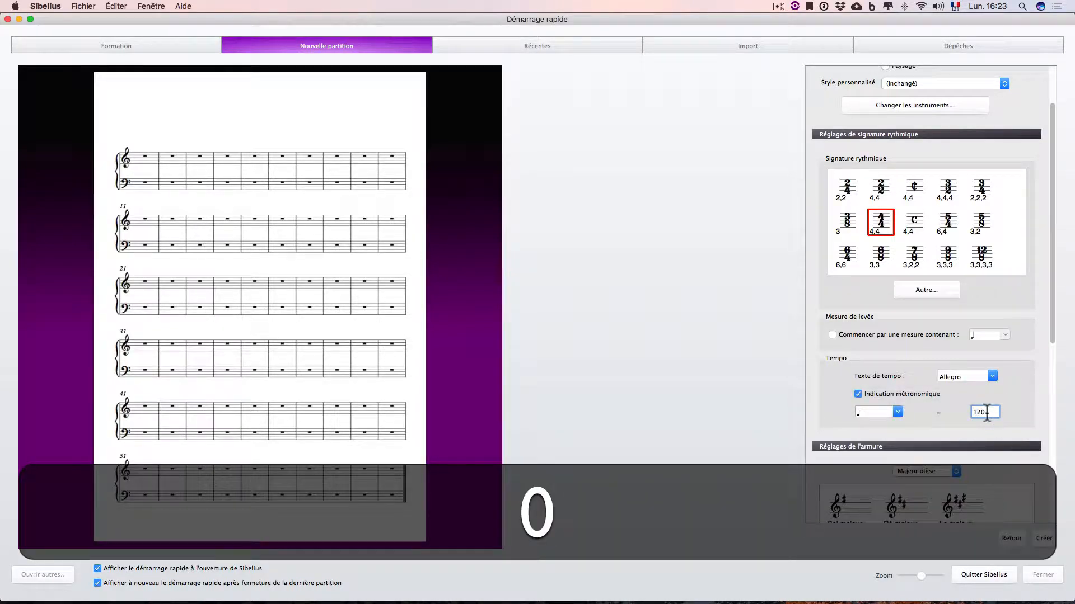
pyautogui.click(1044, 538)
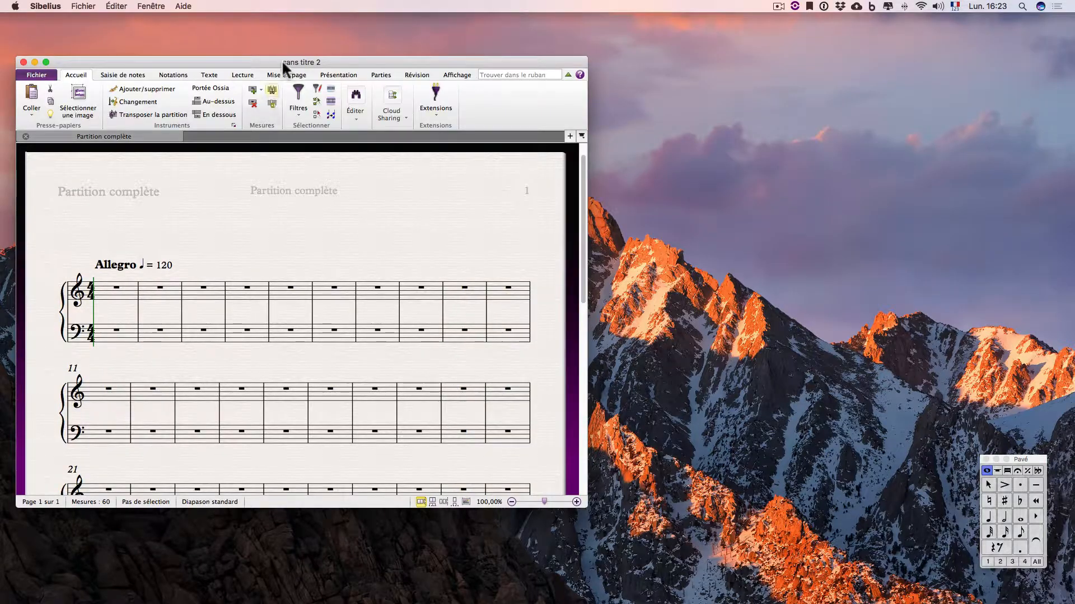
pyautogui.doubleClick(291, 61)
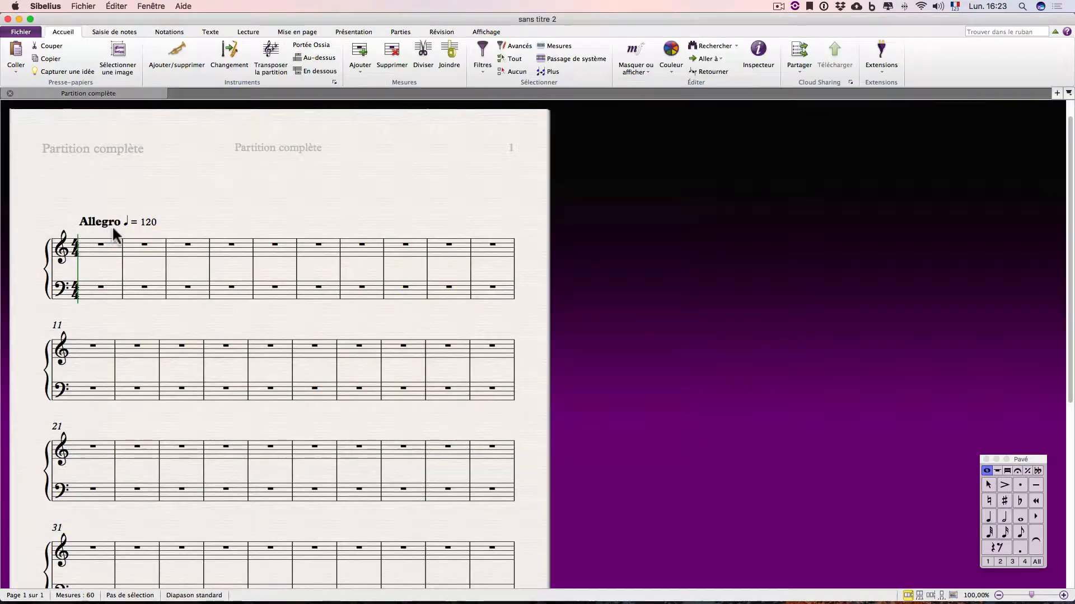
# - Examine the font, style and size of the word, the note symbol and the number in the Allegro tempo mark
pyautogui.click(211, 31)
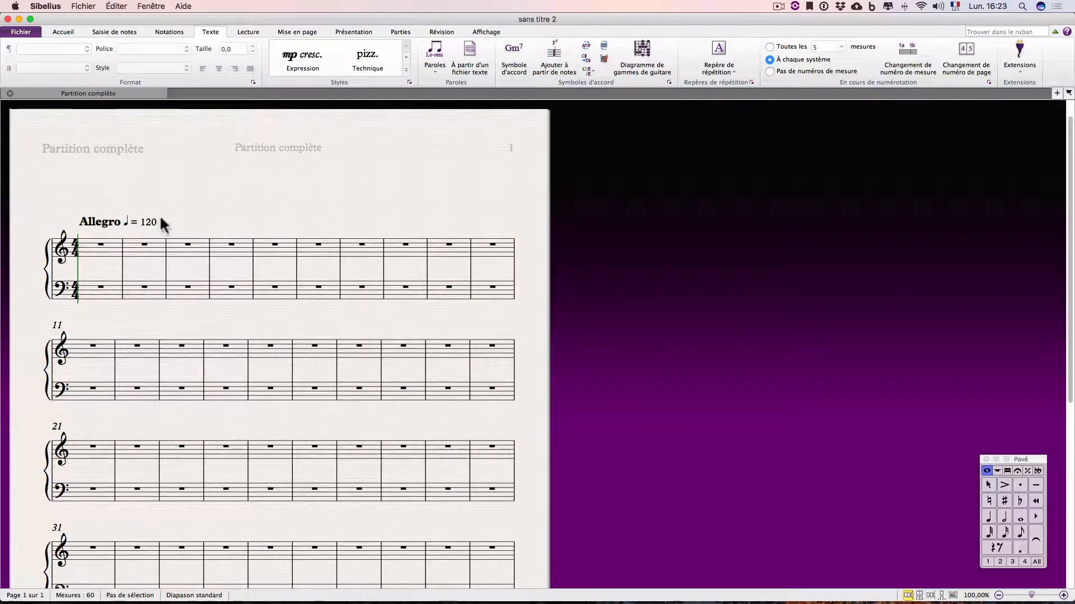
pyautogui.doubleClick(100, 220)
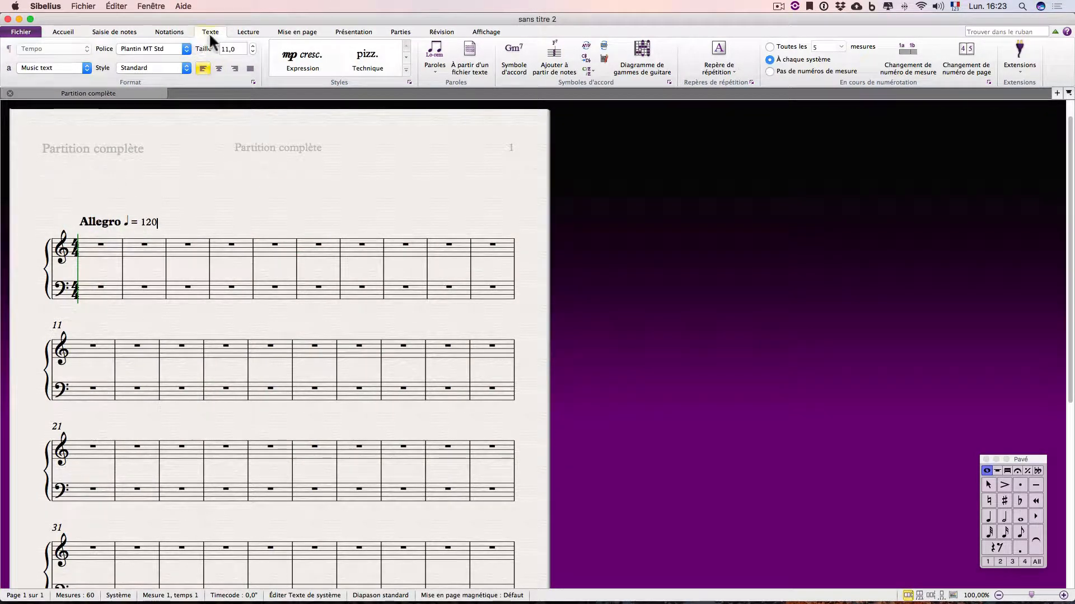
pyautogui.click(97, 223)
pyautogui.click(127, 219)
pyautogui.click(91, 222)
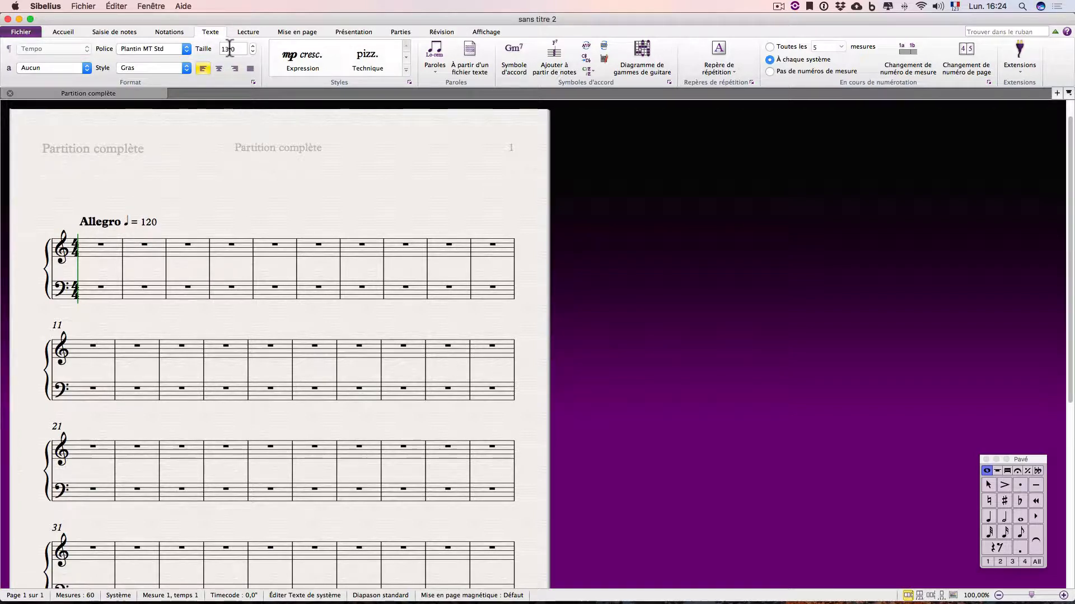
pyautogui.click(146, 221)
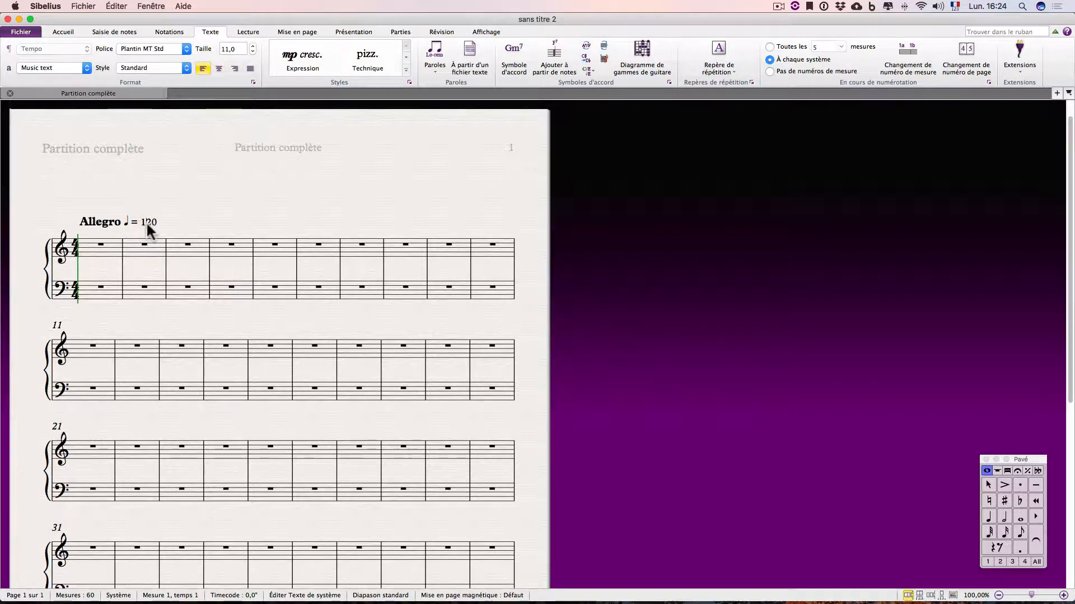
pyautogui.click(125, 219)
pyautogui.click(123, 222)
pyautogui.press('Left')
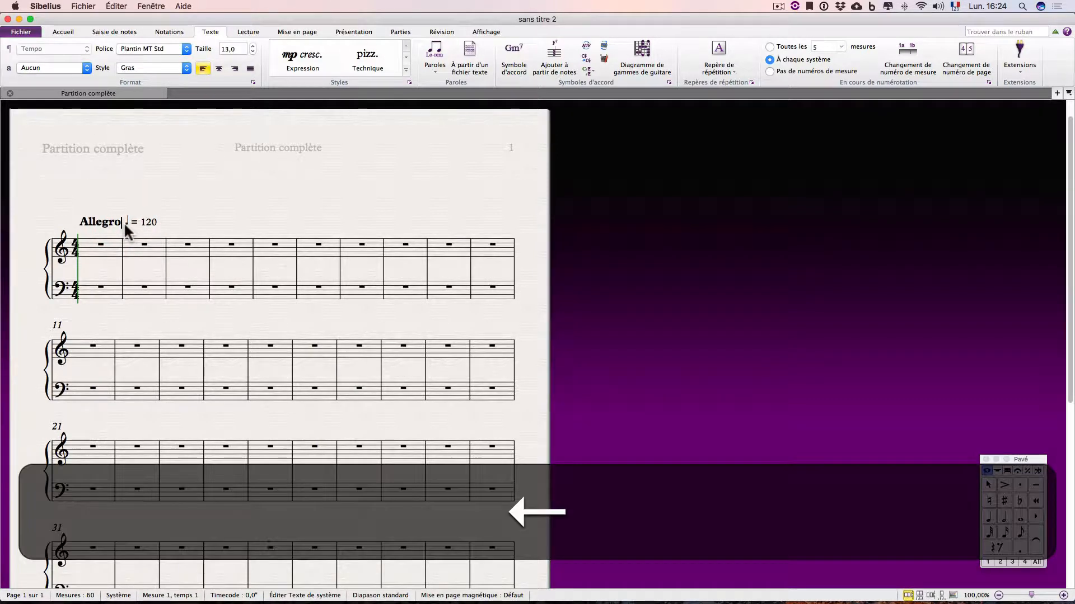
pyautogui.press('Right')
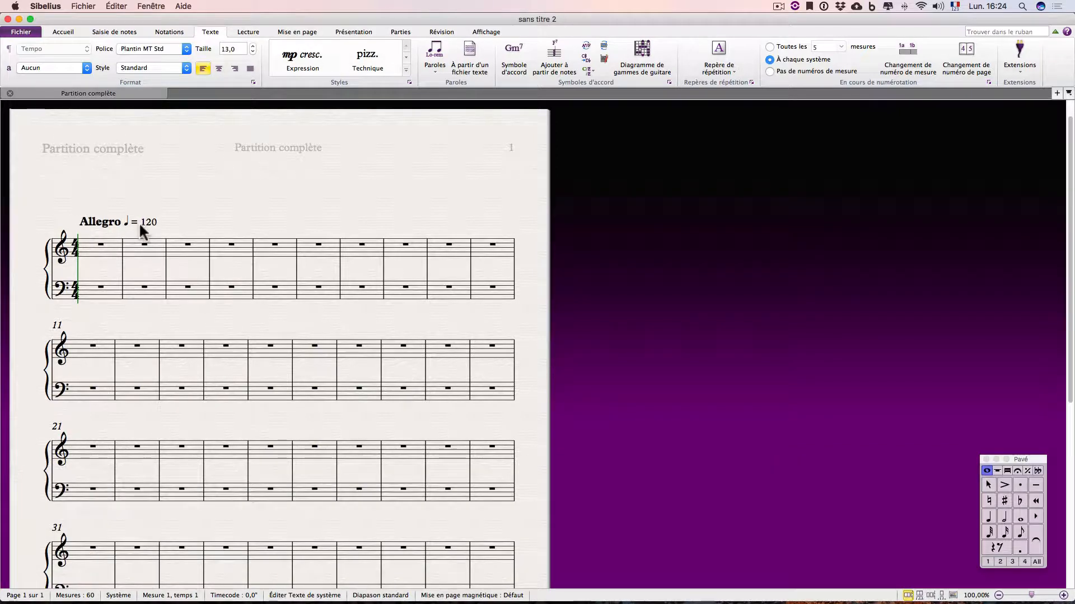
pyautogui.press('Right')
pyautogui.press('Escape')
# - Delete the Allegro tempo mark and add a Tempo text reading Andante above the first bar of the upper staff
pyautogui.click(132, 221)
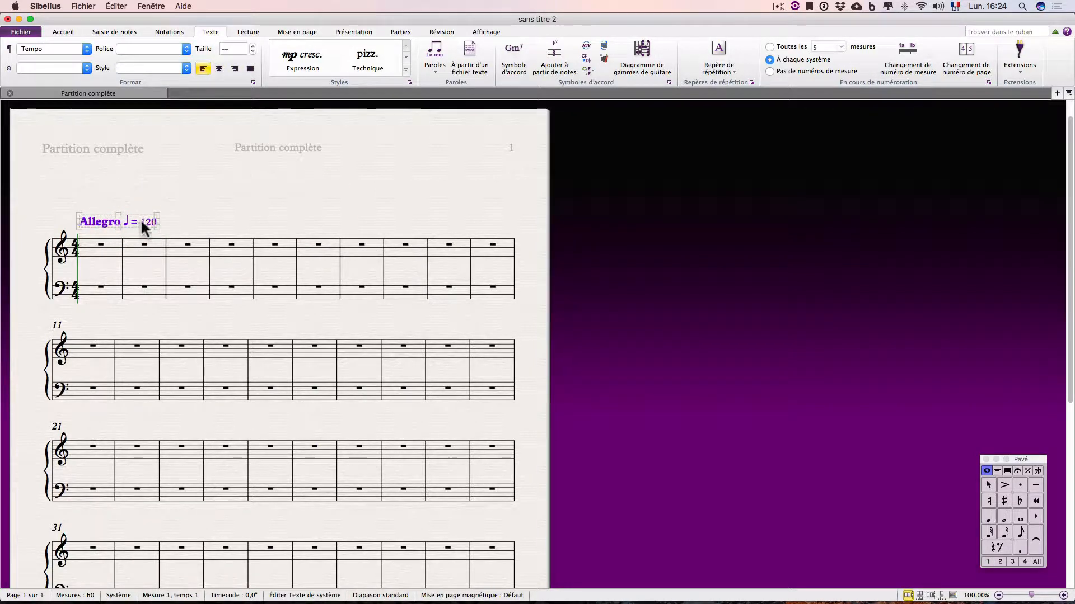
pyautogui.press('BackSpace')
pyautogui.click(99, 248)
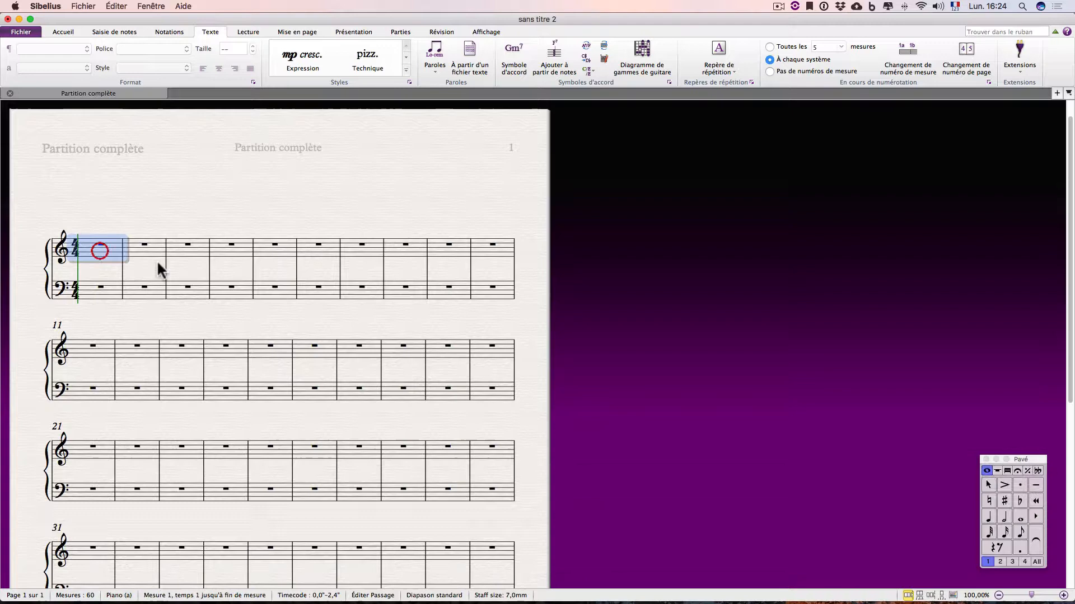
pyautogui.rightClick(199, 214)
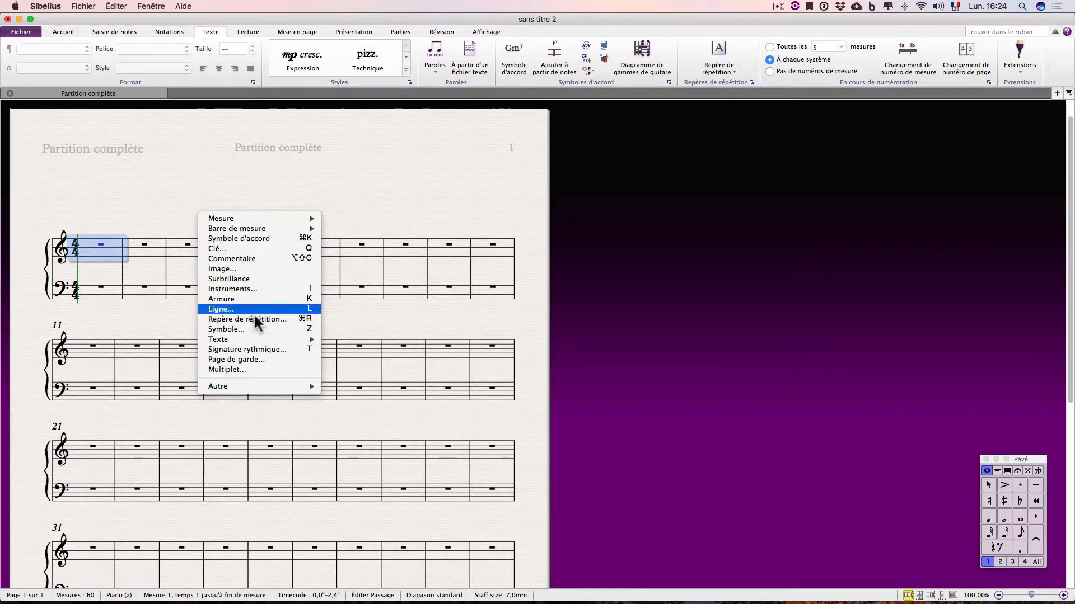
pyautogui.moveTo(255, 338)
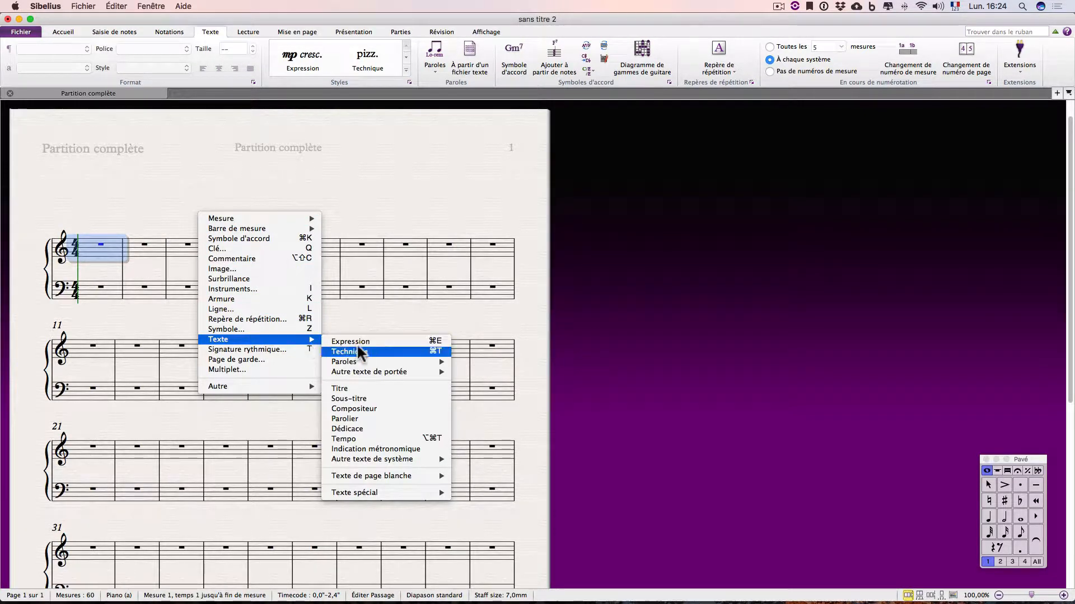
pyautogui.click(432, 437)
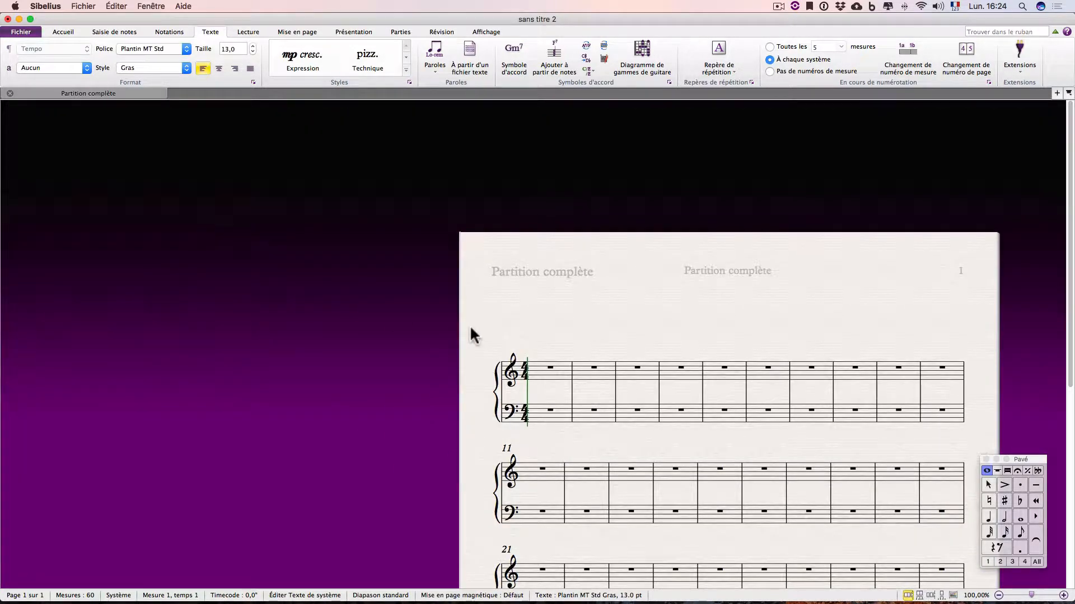
pyautogui.rightClick(588, 299)
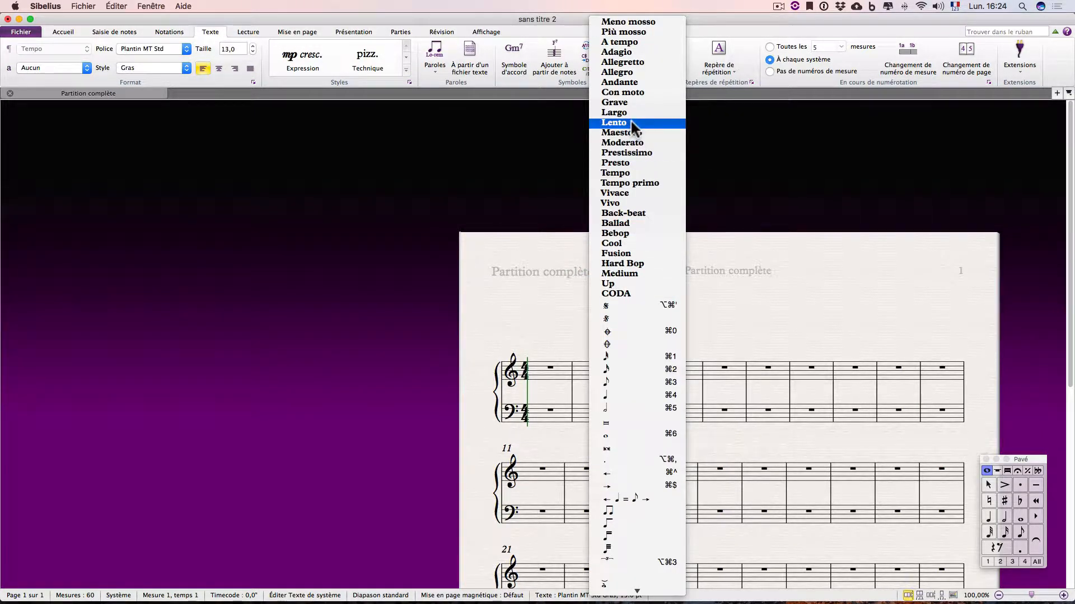
pyautogui.click(627, 82)
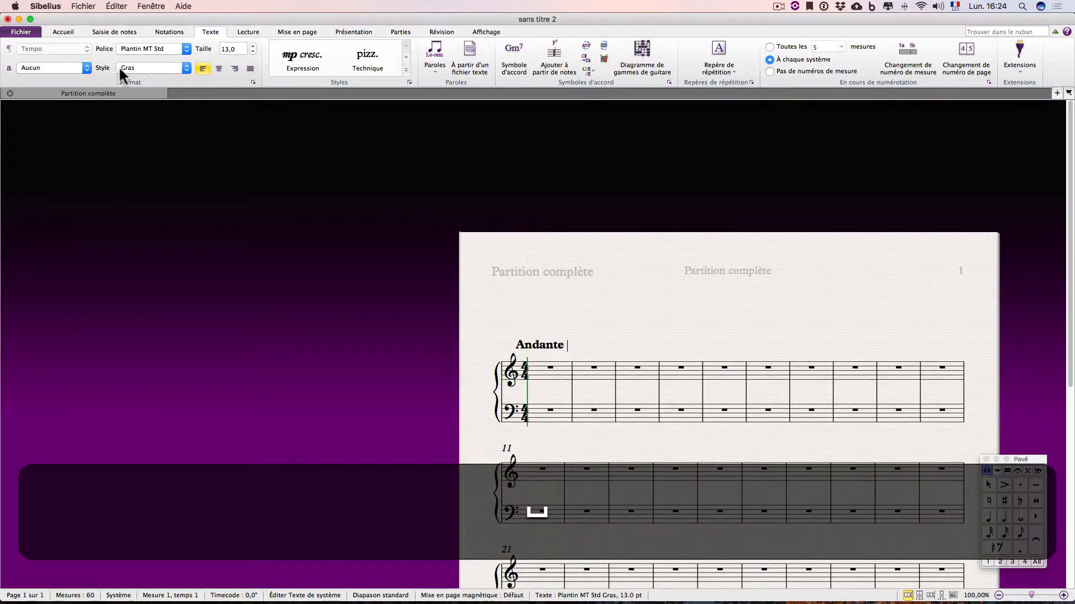
# - After Andante and a space, set the text style to Standard and the size to 11 for the metronome indication
pyautogui.click(137, 68)
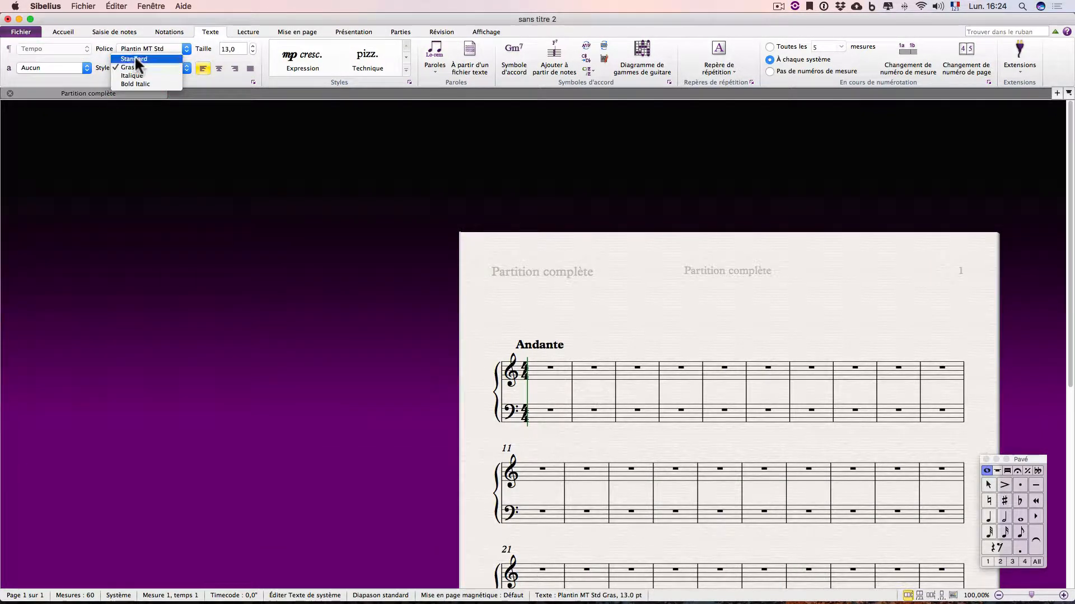
pyautogui.click(134, 58)
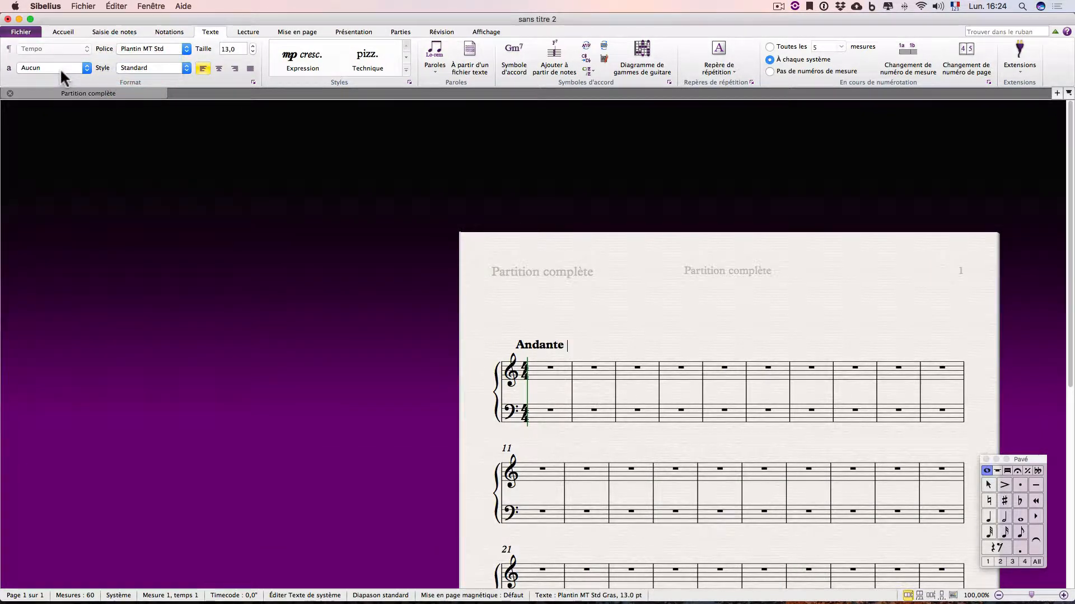
pyautogui.click(252, 51)
pyautogui.click(252, 52)
# - Add a quarter note symbol followed by "= 88" after Andante in the tempo text
pyautogui.rightClick(570, 247)
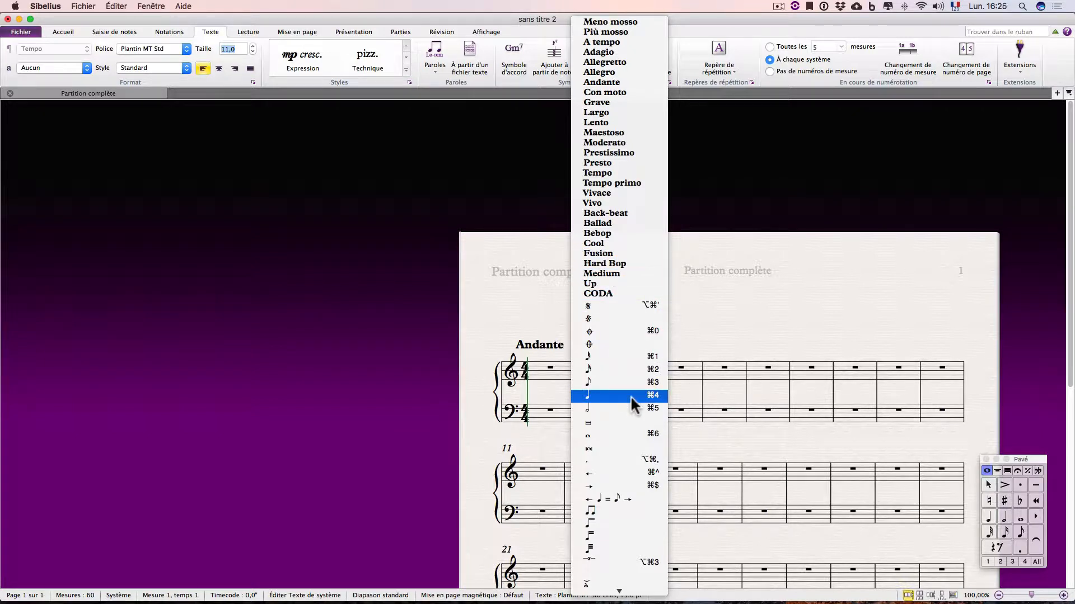
pyautogui.click(651, 395)
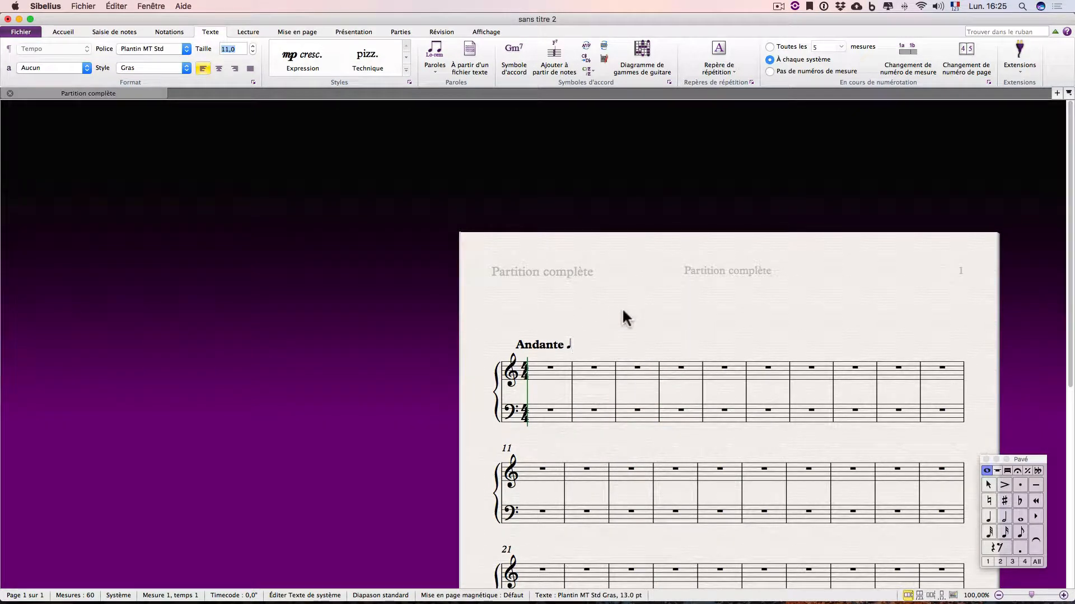
pyautogui.write('= ')
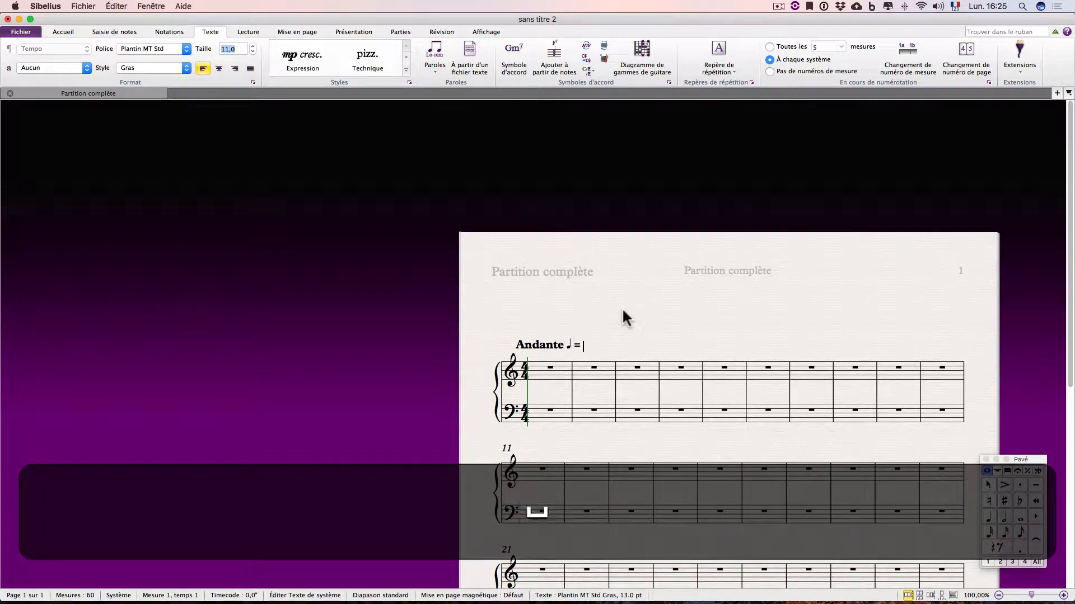
pyautogui.write('88')
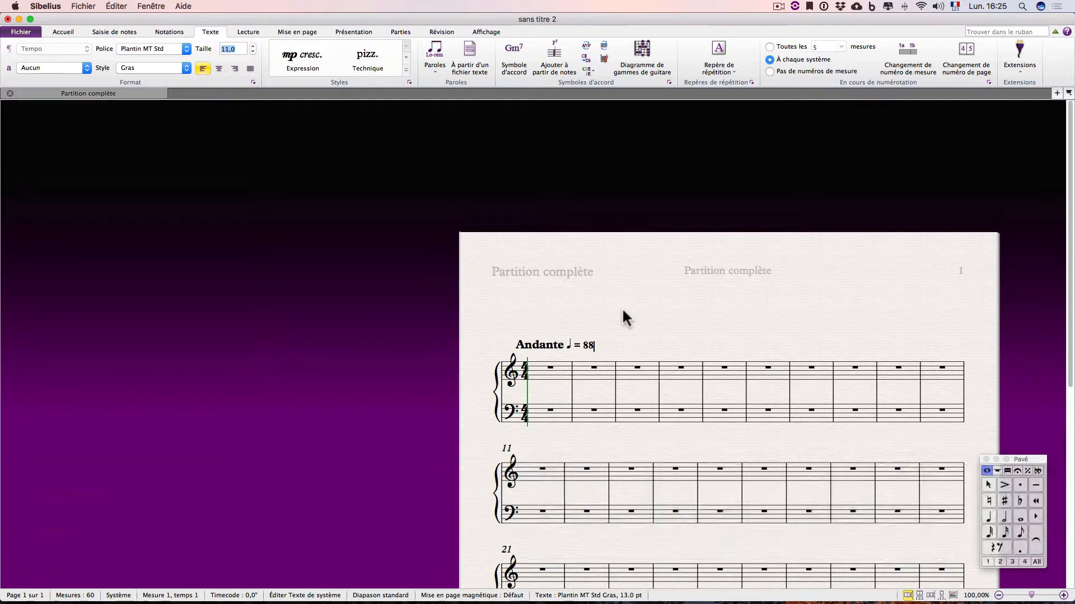
# - Change the "= 88" part of the tempo text to the Standard style and deselect the text
pyautogui.hotkey('shift', 'Left')
pyautogui.hotkey('shift', 'Left')
pyautogui.hotkey('shift', 'Left')
pyautogui.hotkey('shift', 'Left')
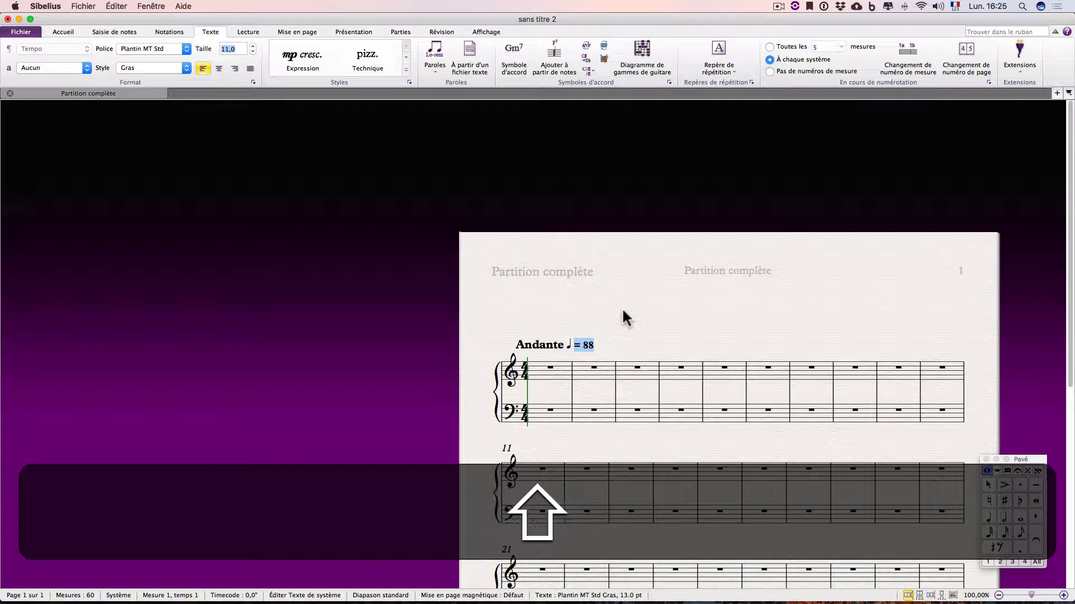
pyautogui.click(176, 66)
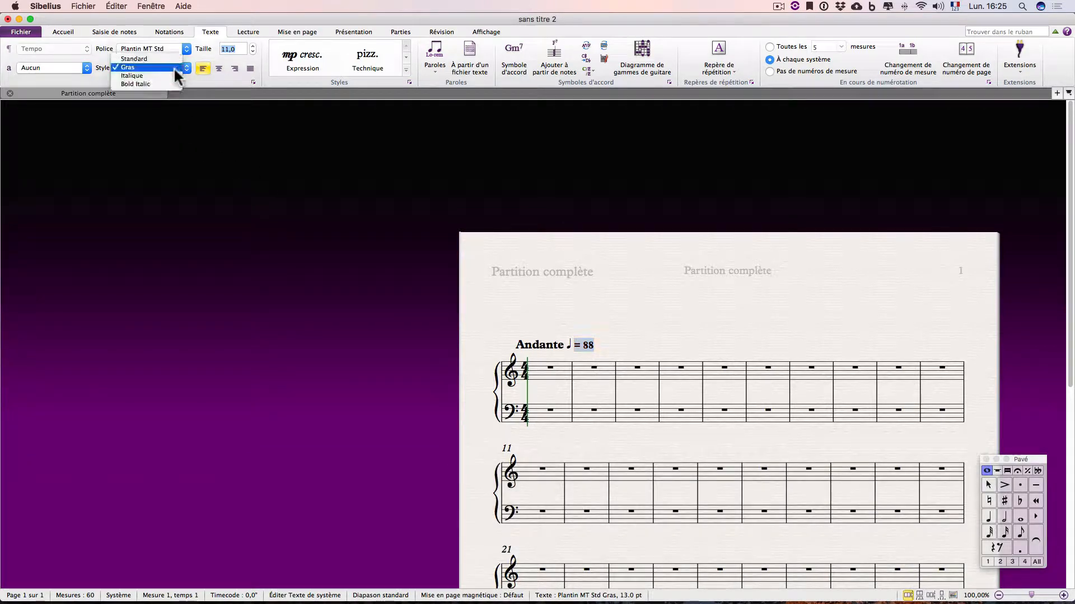
pyautogui.click(164, 52)
pyautogui.click(648, 318)
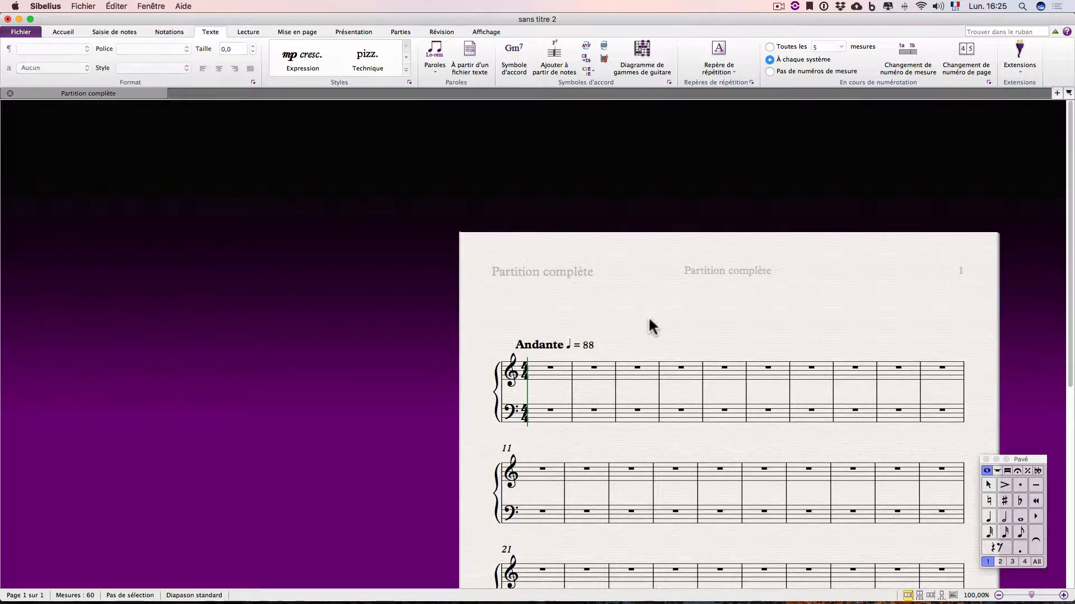
pyautogui.click(649, 317)
# - Show the Transport panel and place it over the page header above the tempo mark
pyautogui.scroll(-5, 623, 327)
pyautogui.hscroll(1, 623, 327)
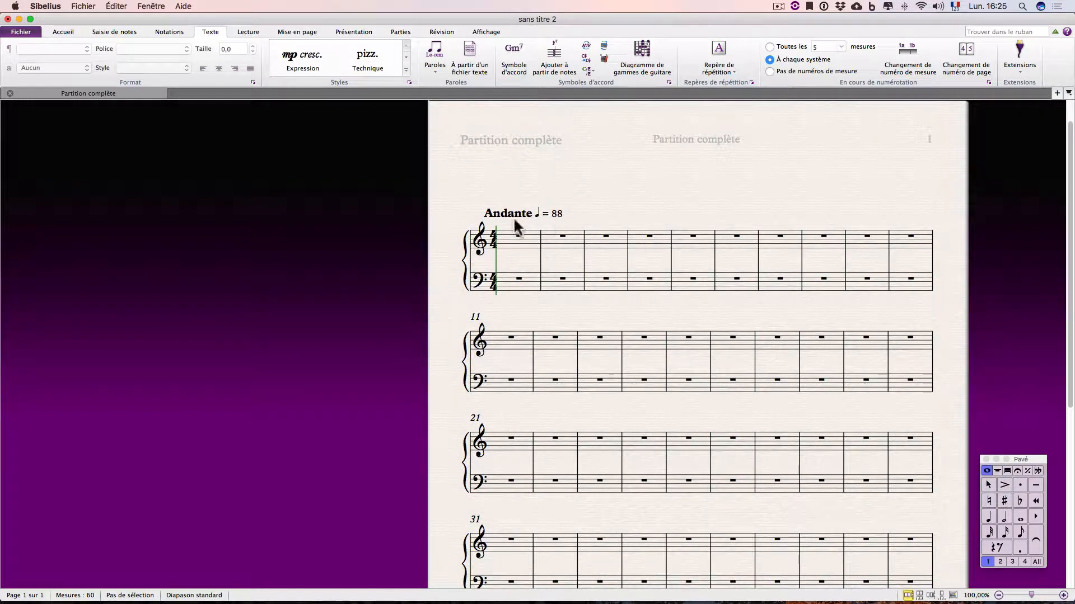
pyautogui.hscroll(5, 596, 216)
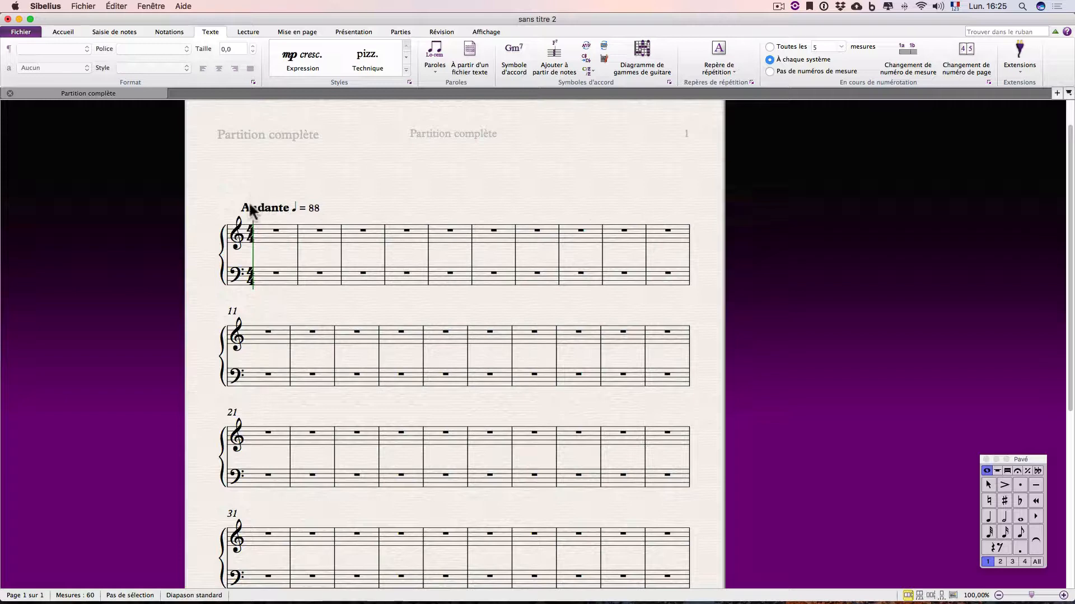
pyautogui.click(388, 178)
pyautogui.click(313, 207)
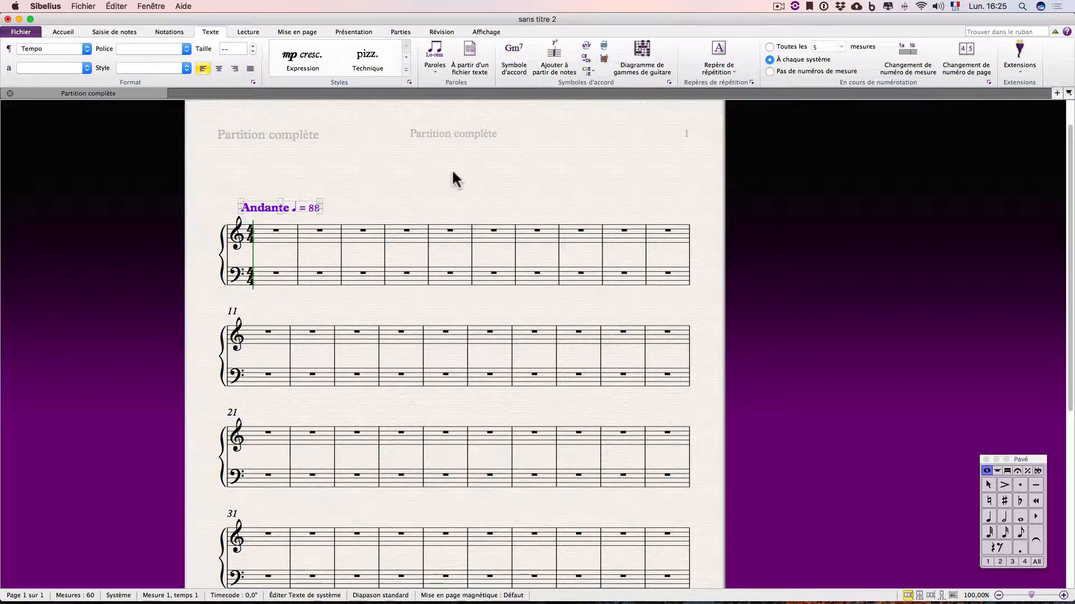
pyautogui.click(485, 32)
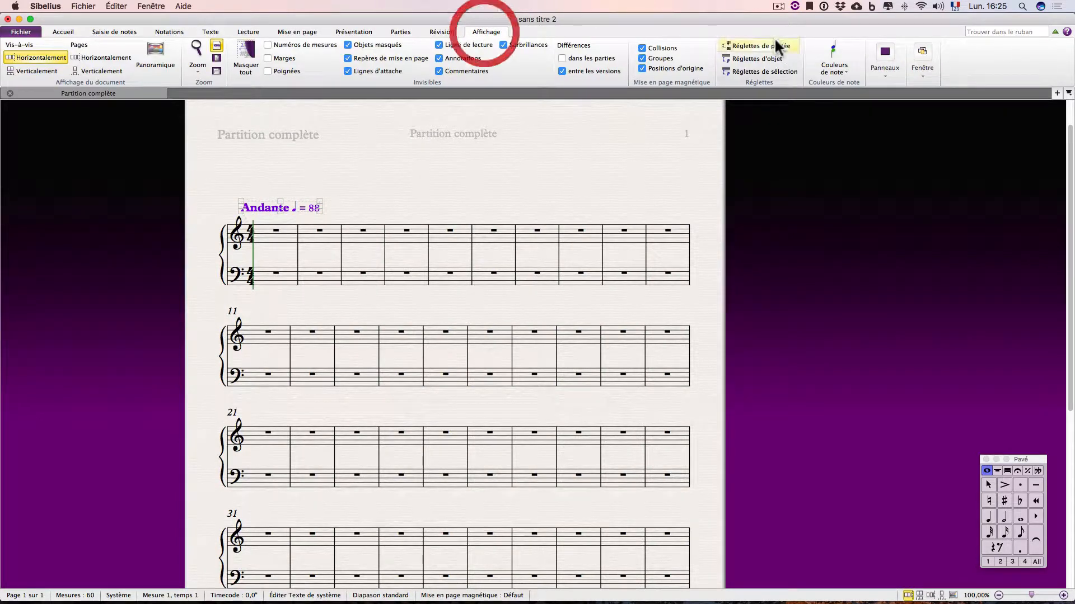
pyautogui.click(879, 56)
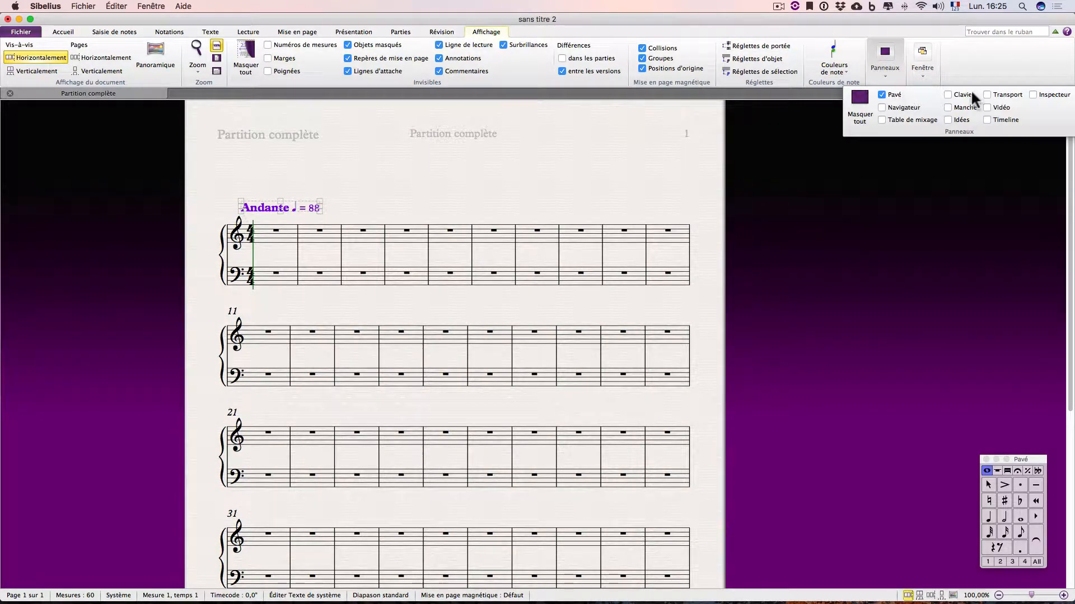
pyautogui.click(989, 94)
pyautogui.moveTo(967, 105); pyautogui.dragTo(383, 104)
pyautogui.click(592, 136)
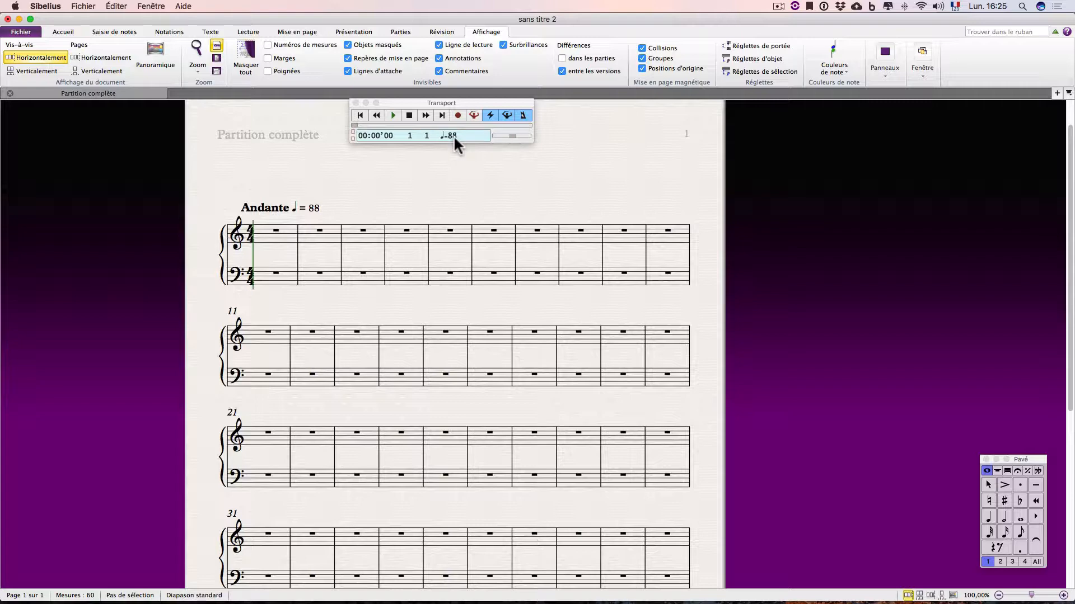
# - Change the metronome value in the Andante tempo mark to 92
pyautogui.doubleClick(315, 208)
pyautogui.write('92')
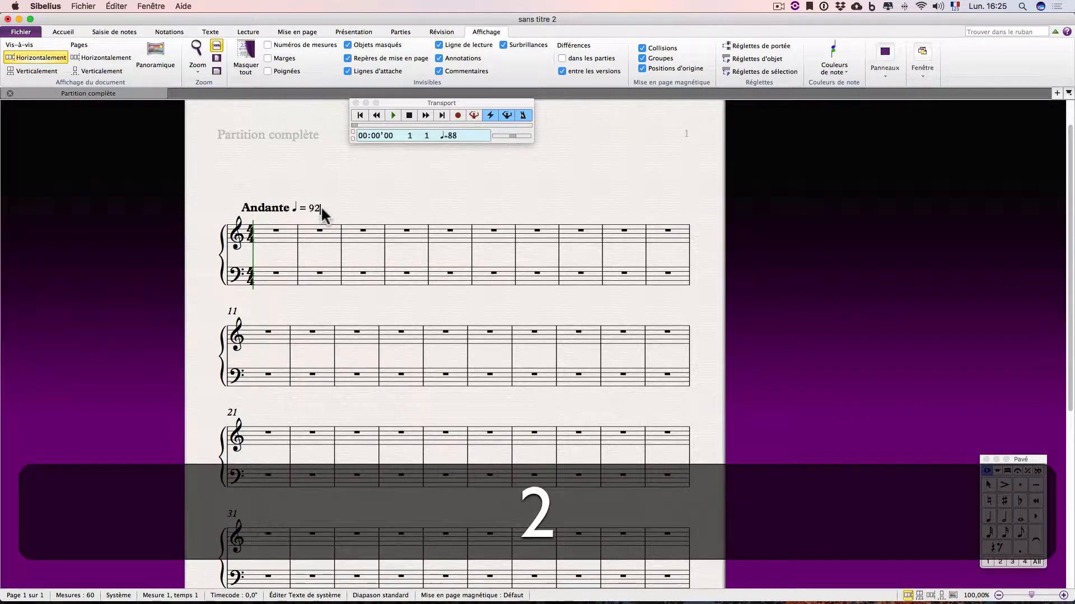
pyautogui.press('KP_Enter')
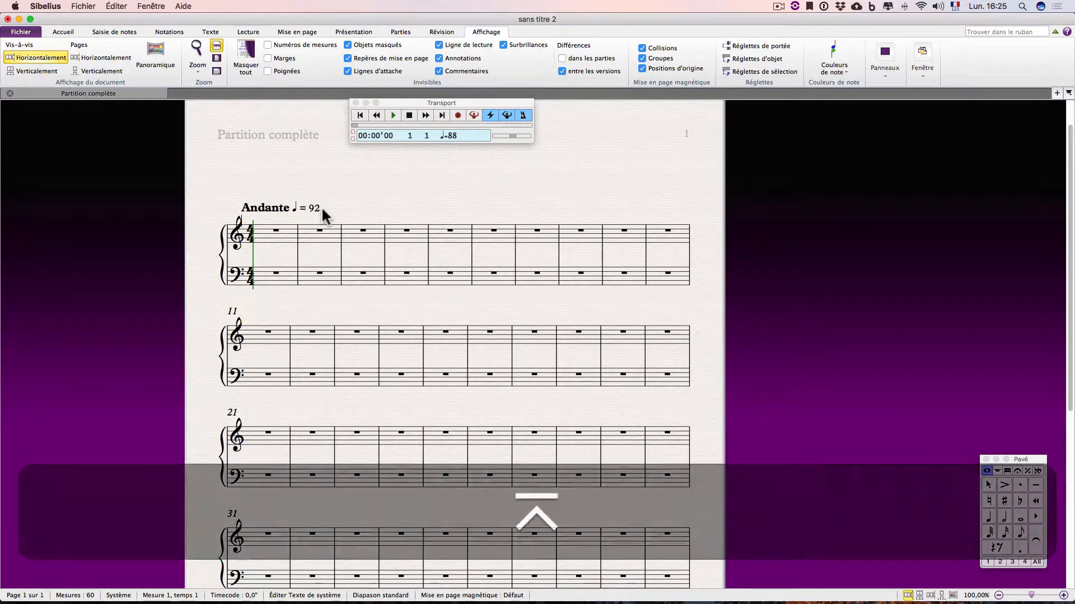
# - Insert a tilde before the quarter note symbol in the Andante tempo mark to hide the metronome part
pyautogui.press('BackSpace')
pyautogui.click(401, 207)
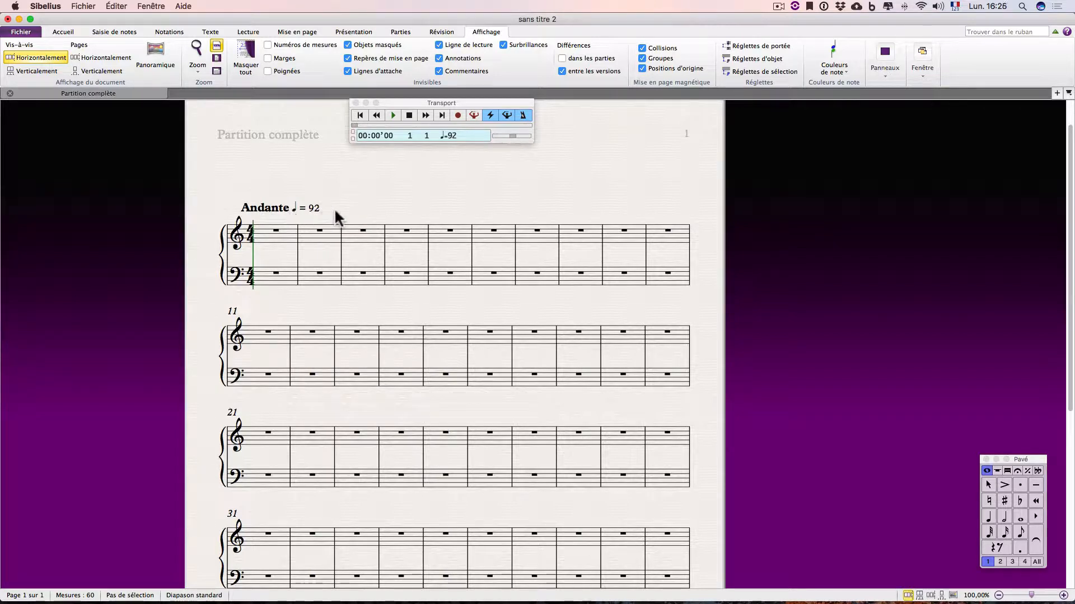
pyautogui.doubleClick(289, 206)
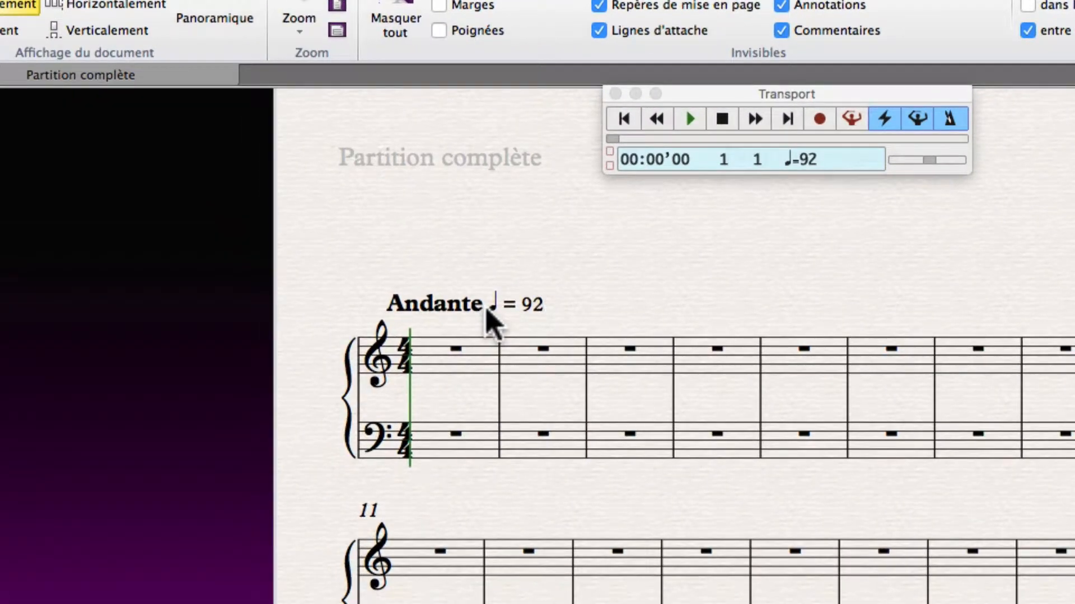
pyautogui.click(487, 309)
pyautogui.hotkey('alt', 'n')
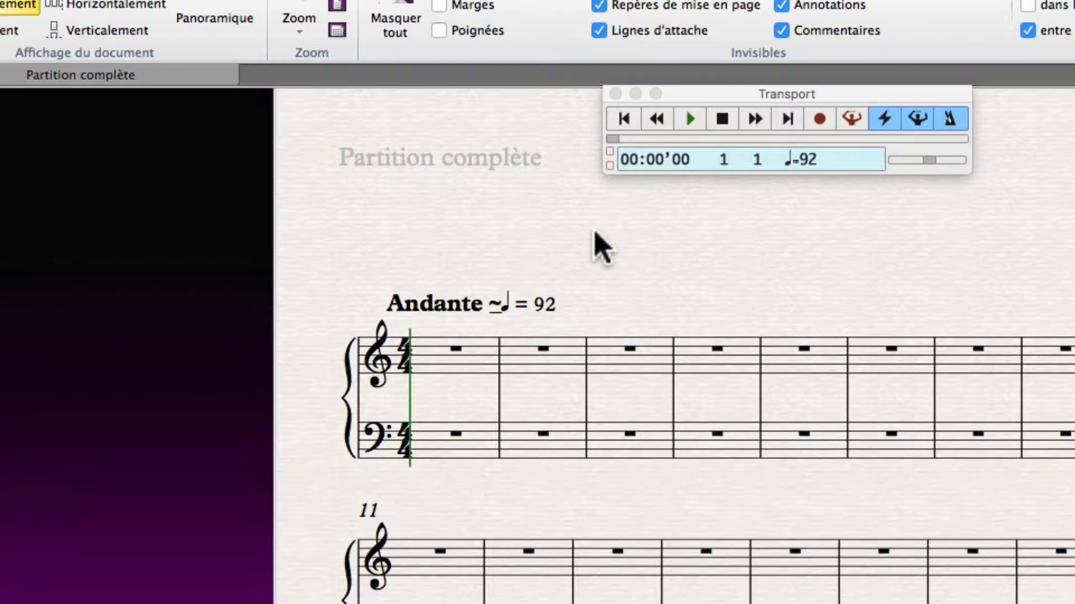
pyautogui.press('space')
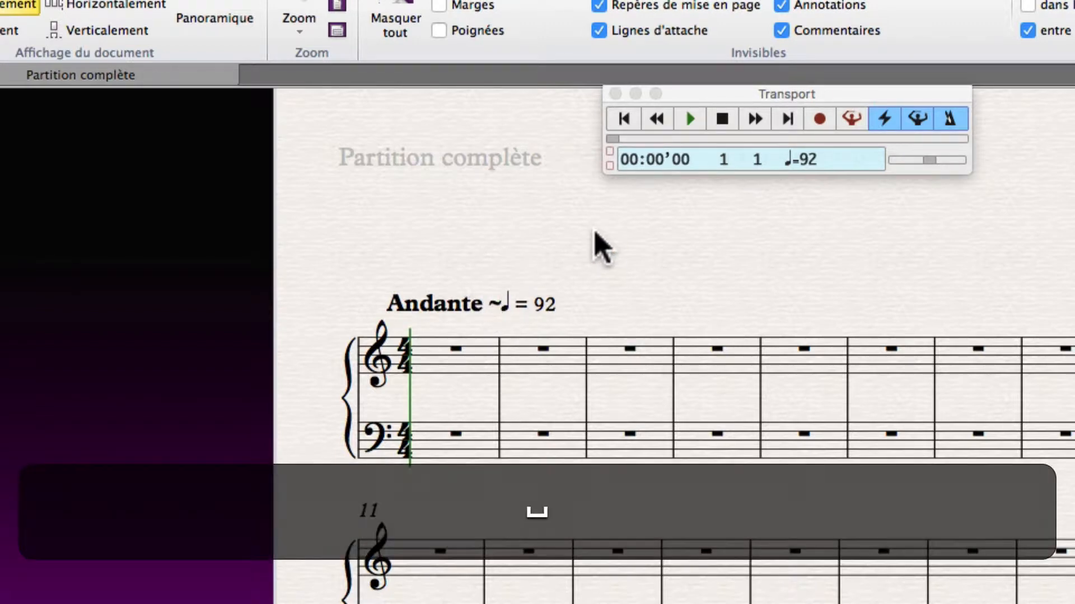
pyautogui.click(585, 229)
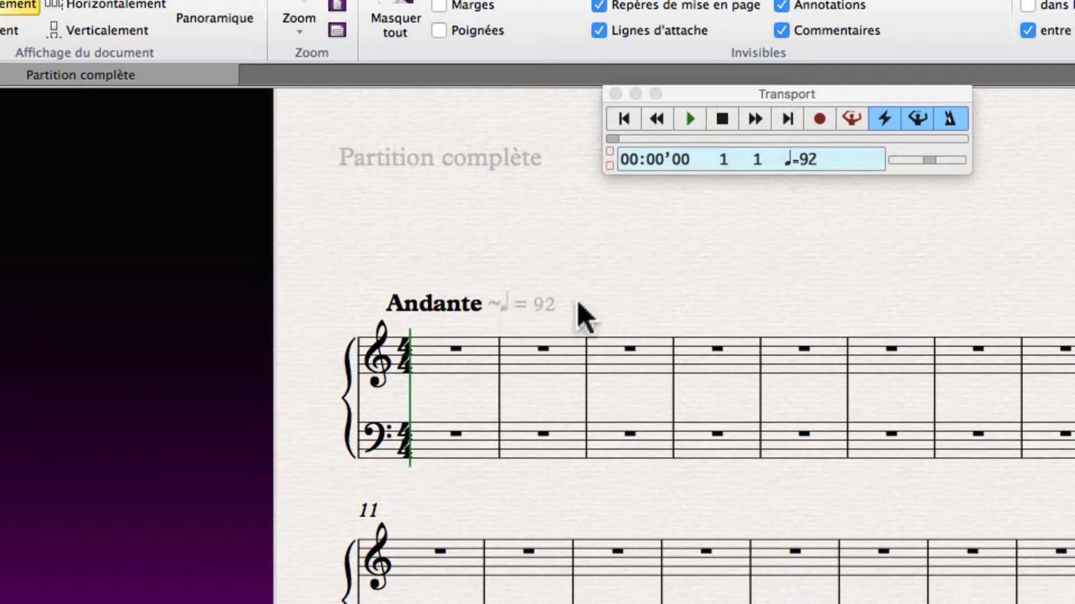
# - Check the text style and formatting of the Andante tempo mark
pyautogui.click(473, 310)
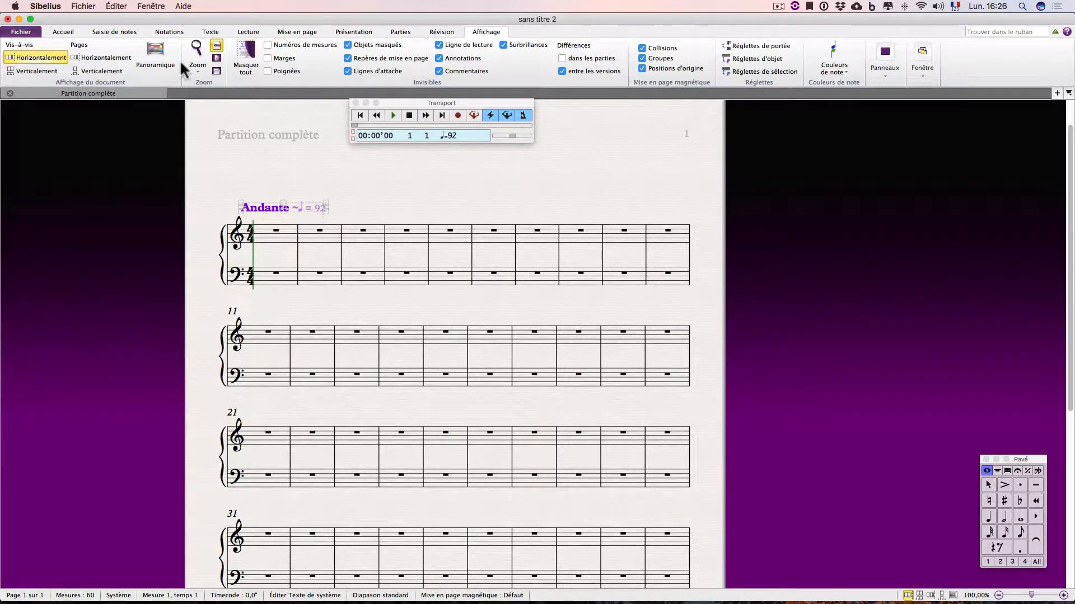
pyautogui.click(212, 32)
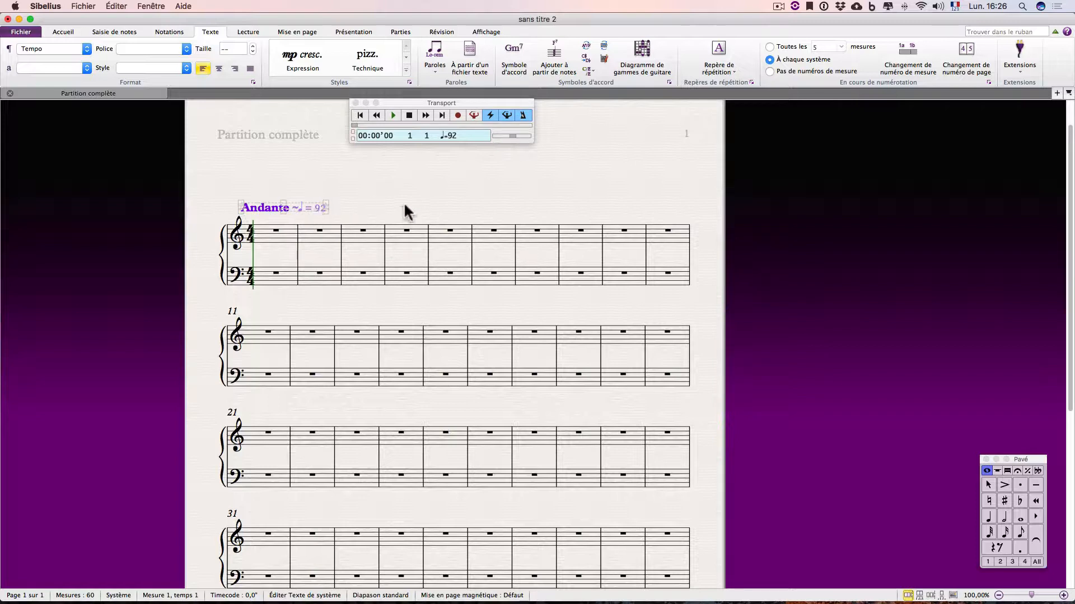
pyautogui.click(380, 197)
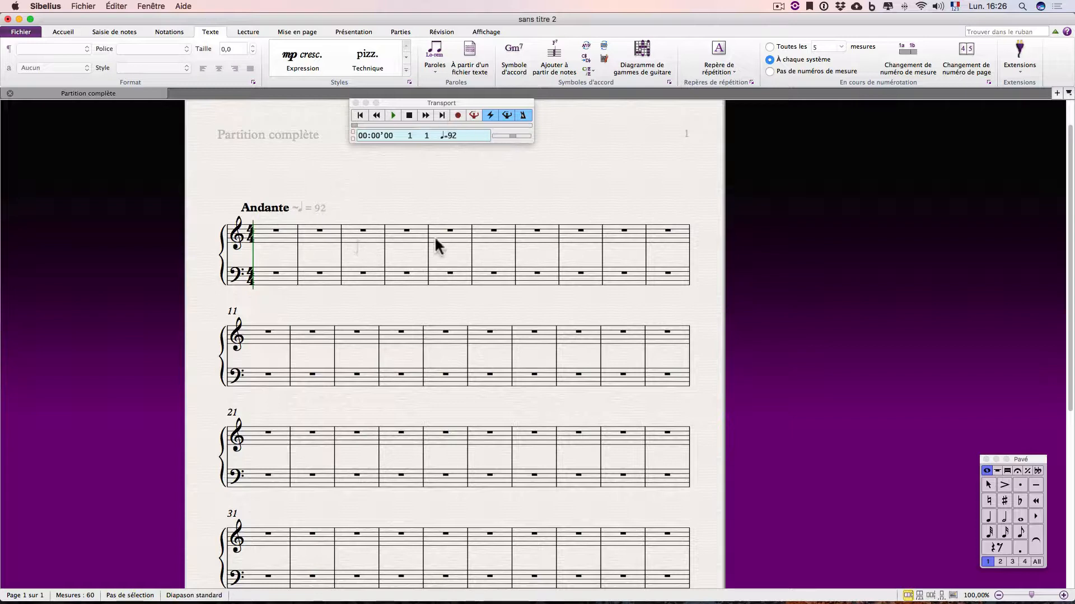
# - Enter four quarter-note As in measure 4 of the upper piano staff
pyautogui.click(395, 236)
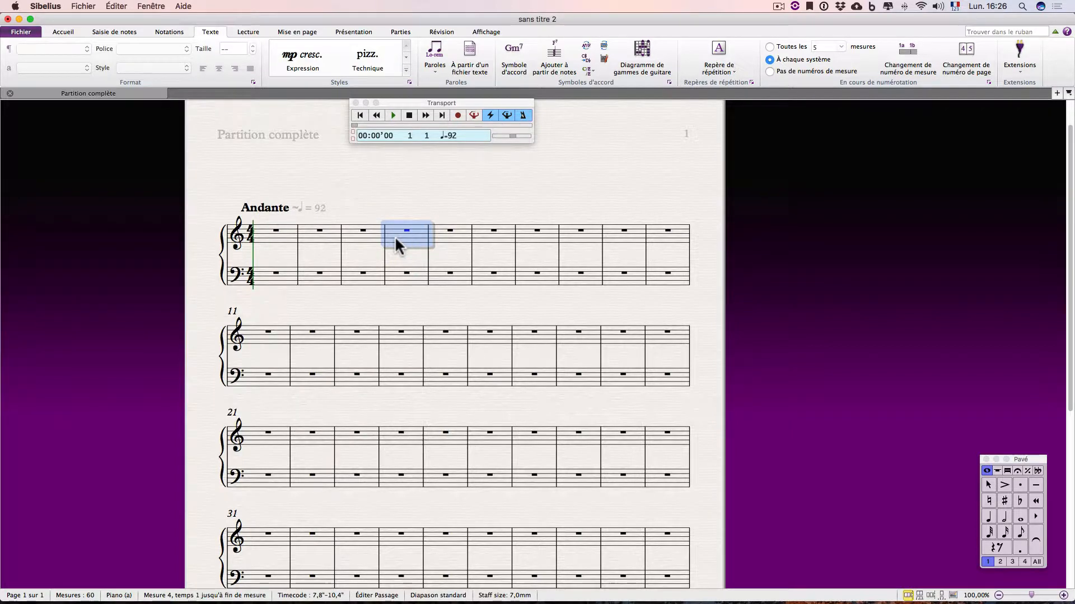
pyautogui.press('a')
pyautogui.press('a')
pyautogui.press('a')
pyautogui.press('a')
pyautogui.press('Escape')
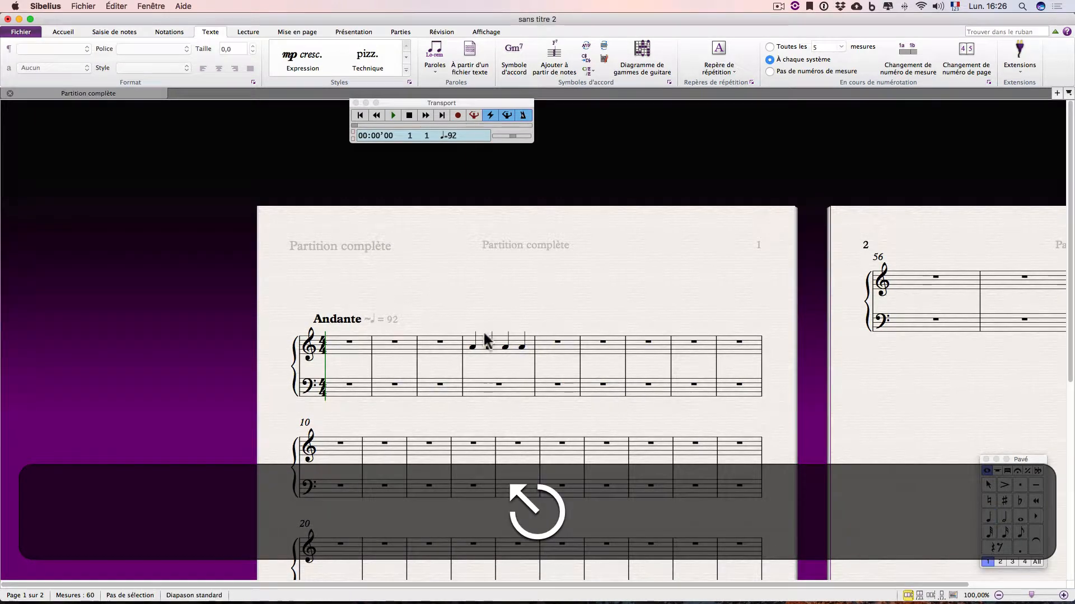
# - Hide the Transport panel and repeat the four quarter notes of measure 4 into measure 5
pyautogui.click(473, 344)
pyautogui.keyDown('shift'); pyautogui.click(521, 345); pyautogui.keyUp('shift')
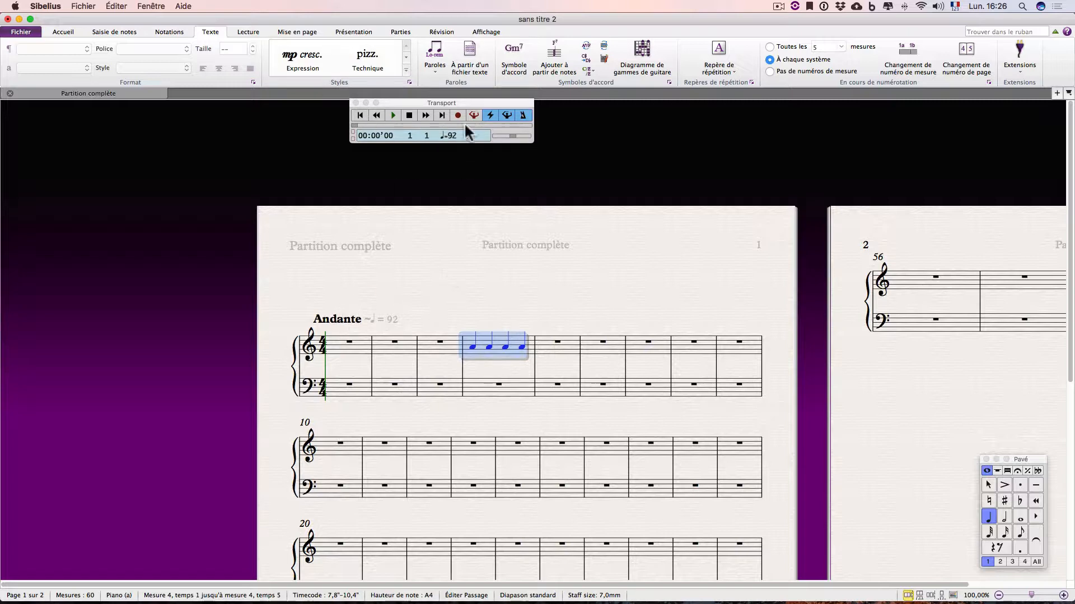
pyautogui.click(356, 104)
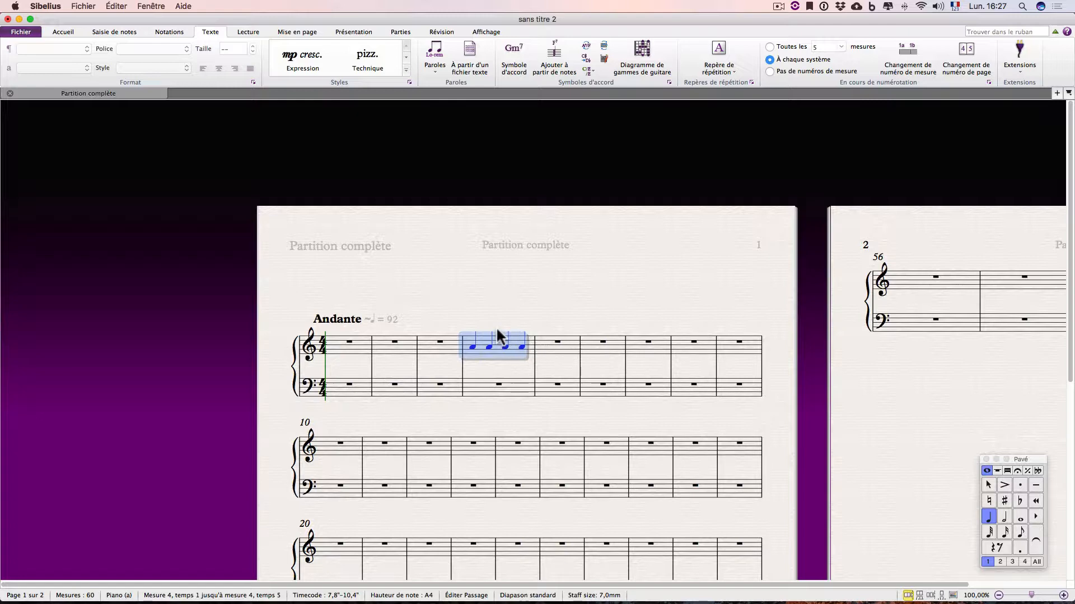
pyautogui.press('r')
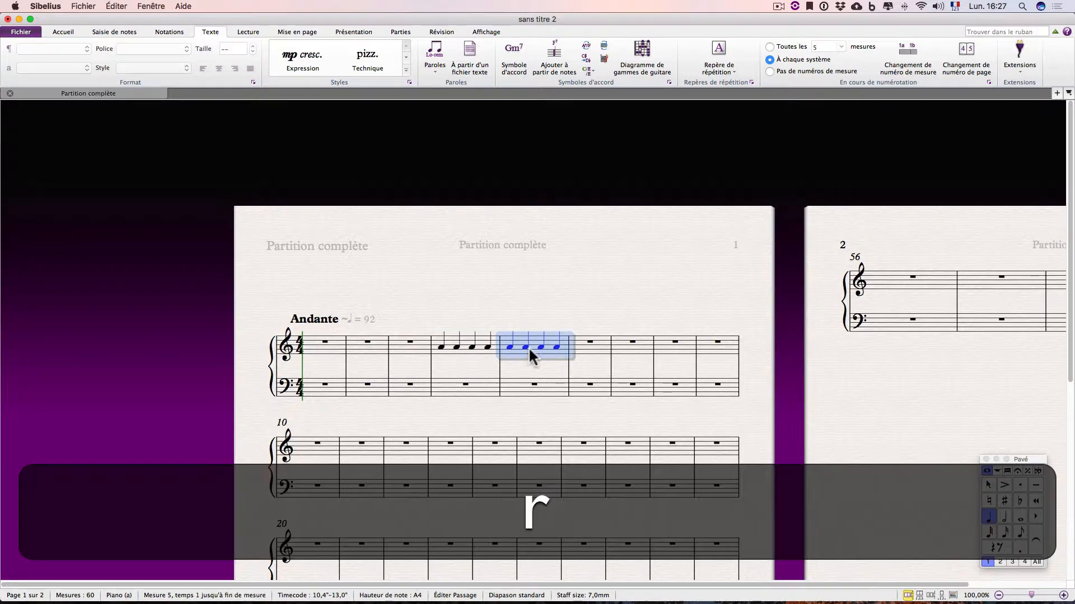
# - Add an italic, text-only rall. line over the notes of measures 4 and 5
pyautogui.keyDown('shift'); pyautogui.click(458, 347); pyautogui.keyUp('shift')
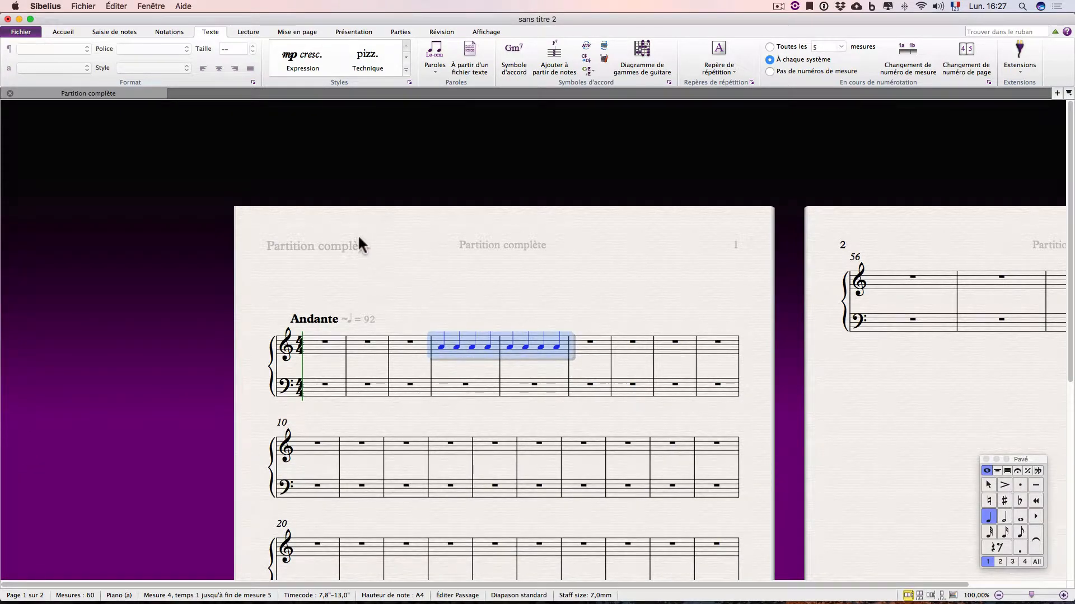
pyautogui.click(178, 29)
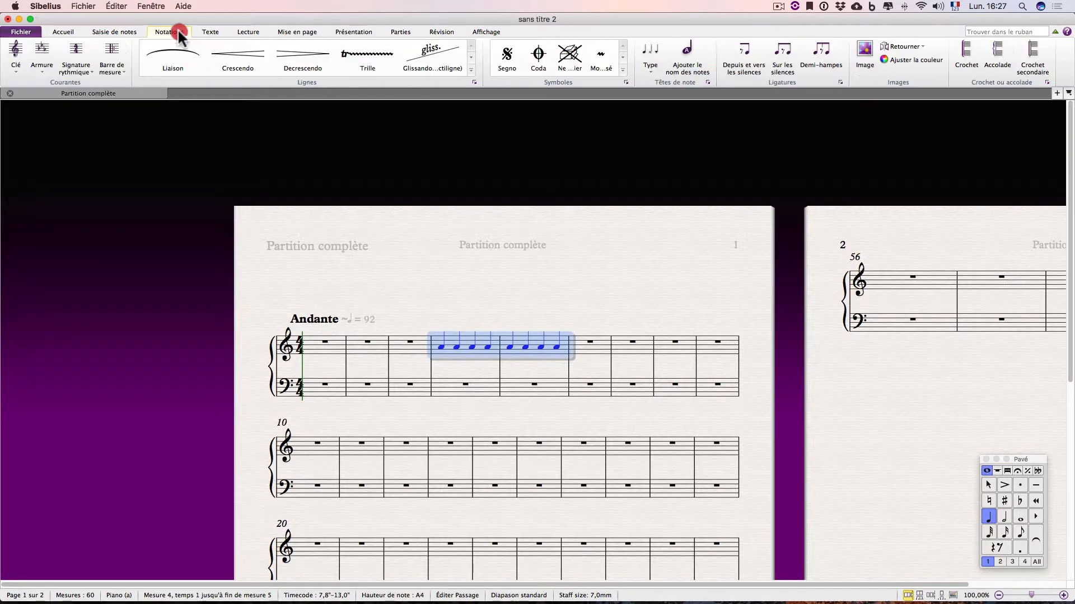
pyautogui.click(472, 57)
pyautogui.click(472, 69)
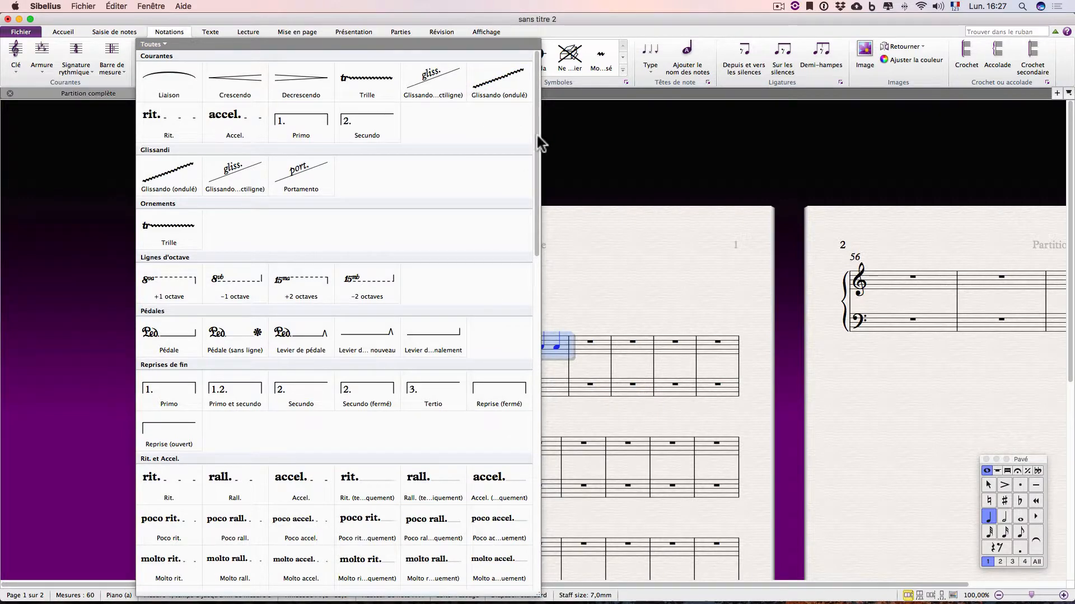
pyautogui.moveTo(536, 145); pyautogui.dragTo(538, 213)
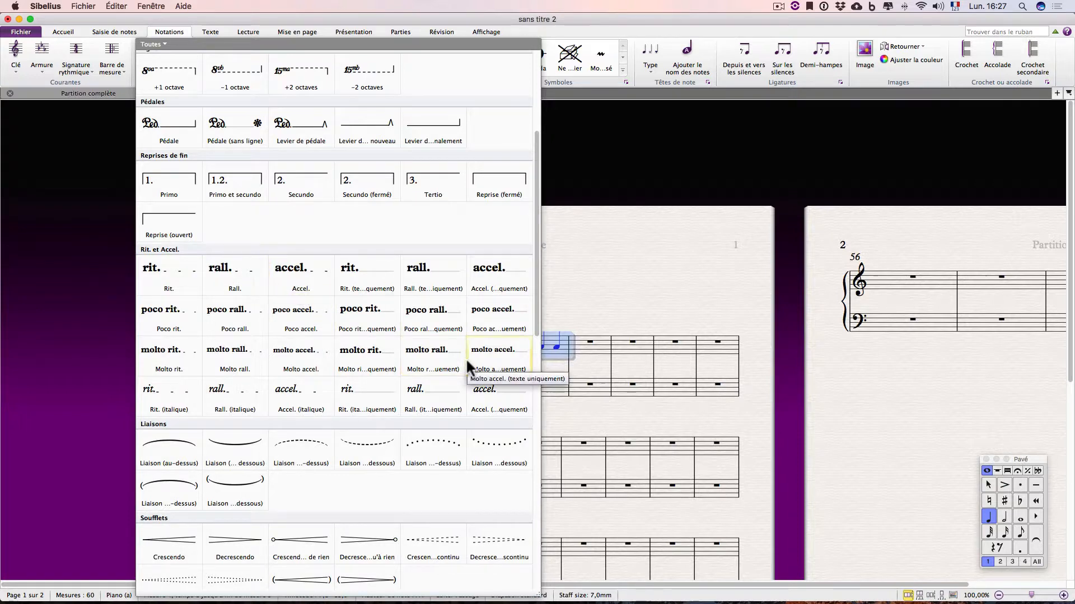
pyautogui.click(438, 391)
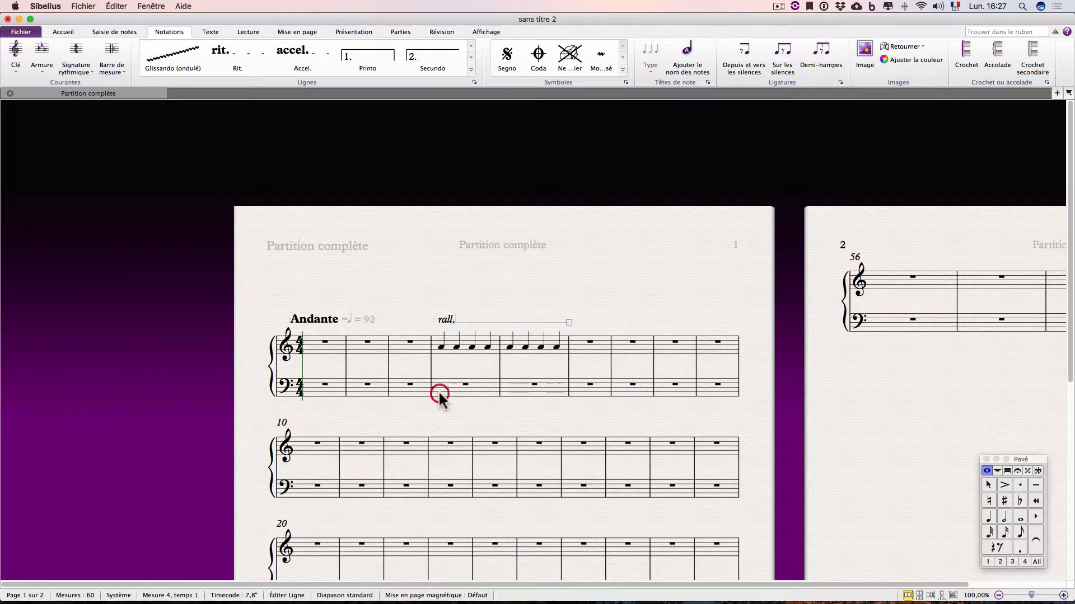
pyautogui.click(436, 308)
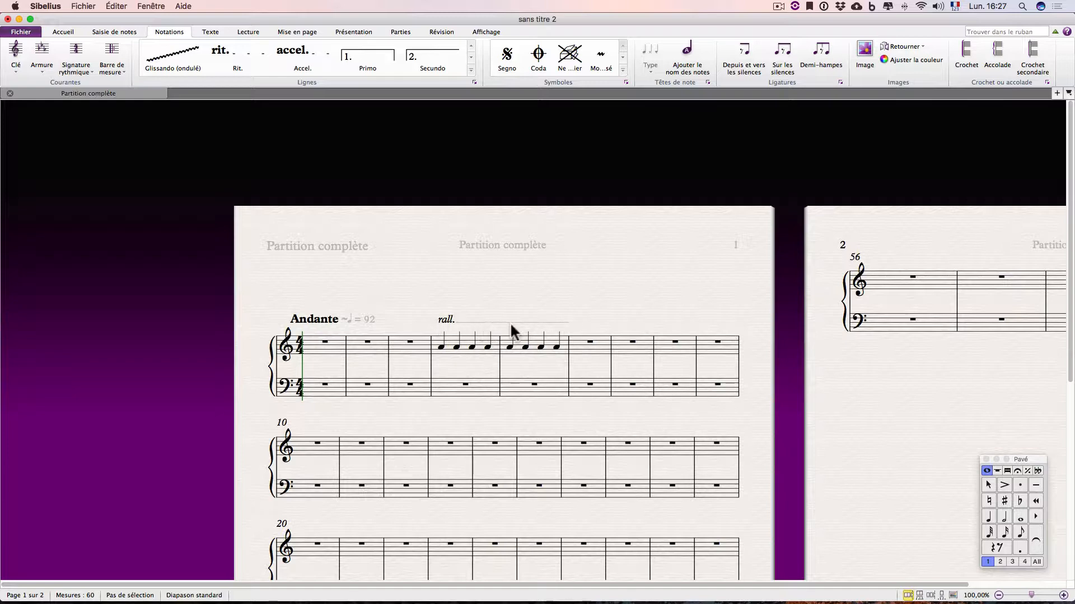
# - Show the Inspector with the playback settings of the rall. line
pyautogui.scroll(6, 513, 314)
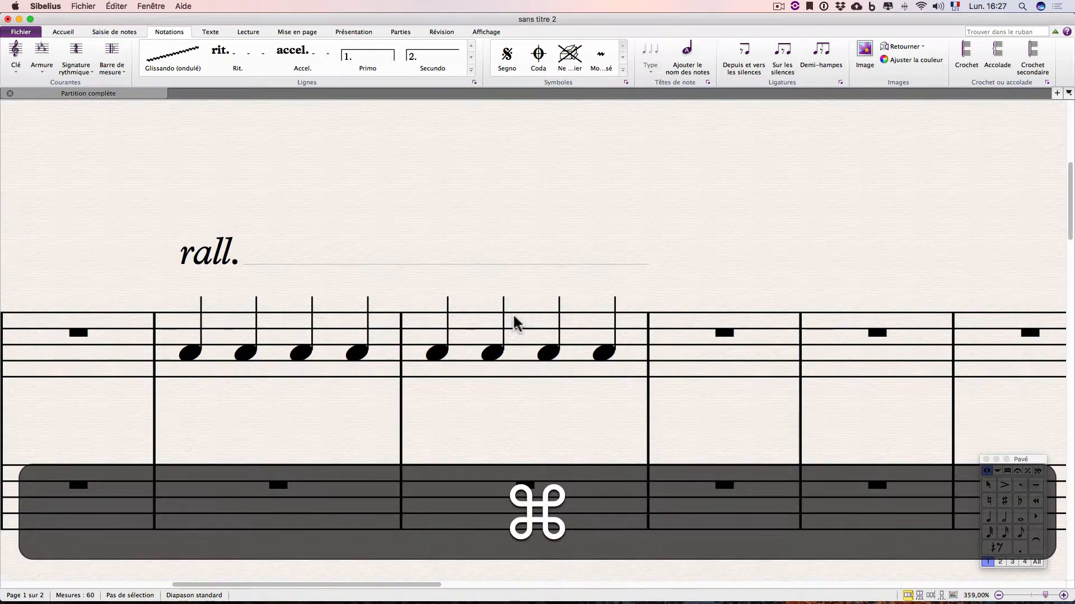
pyautogui.scroll(-3, 395, 273)
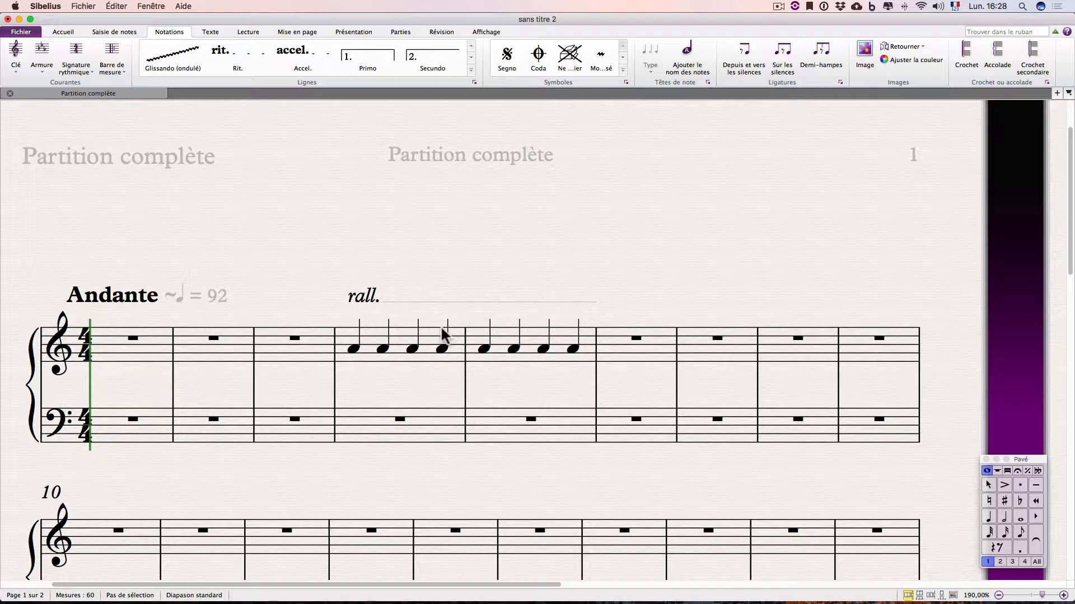
pyautogui.click(408, 301)
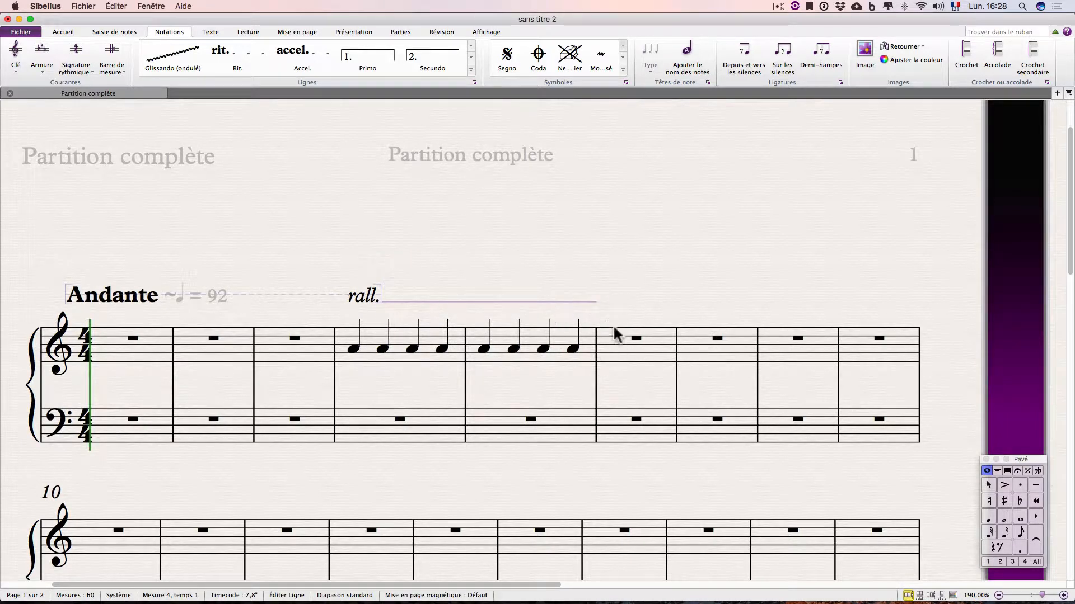
pyautogui.click(369, 298)
pyautogui.click(61, 33)
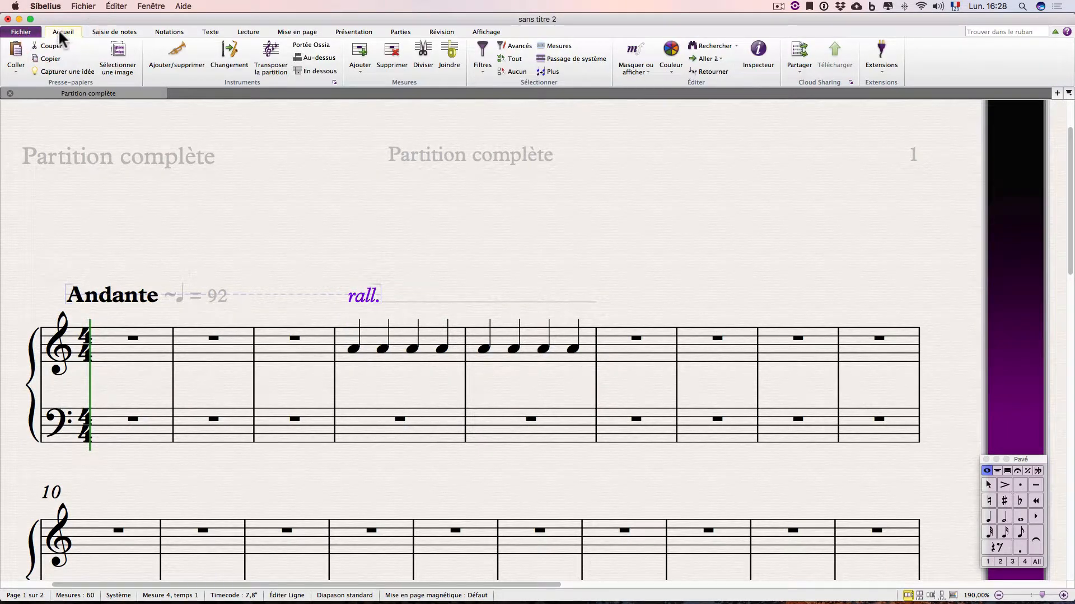
pyautogui.click(759, 58)
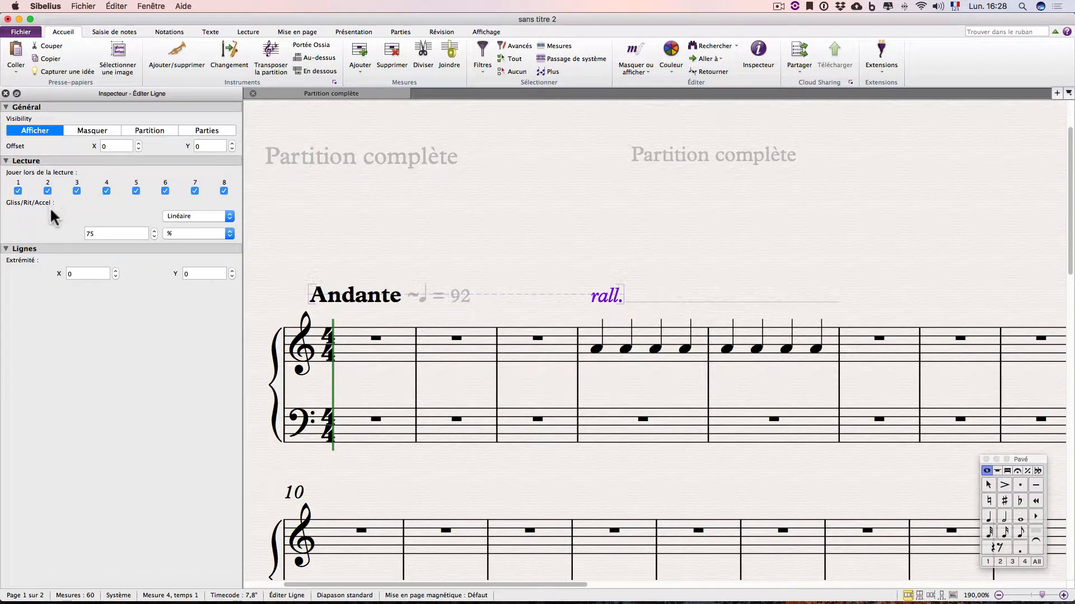
pyautogui.click(7, 161)
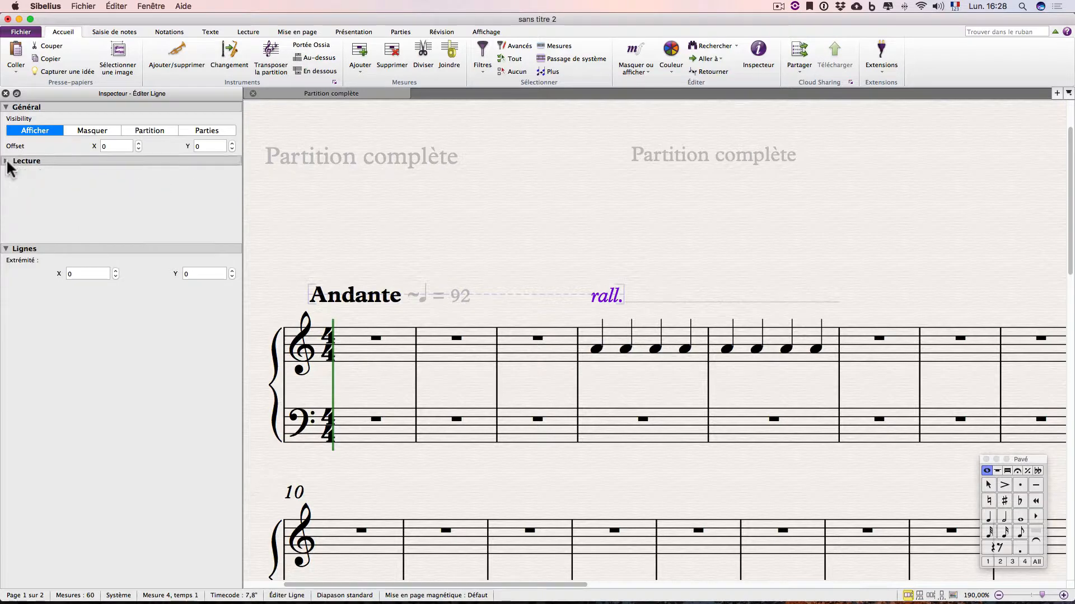
pyautogui.click(6, 162)
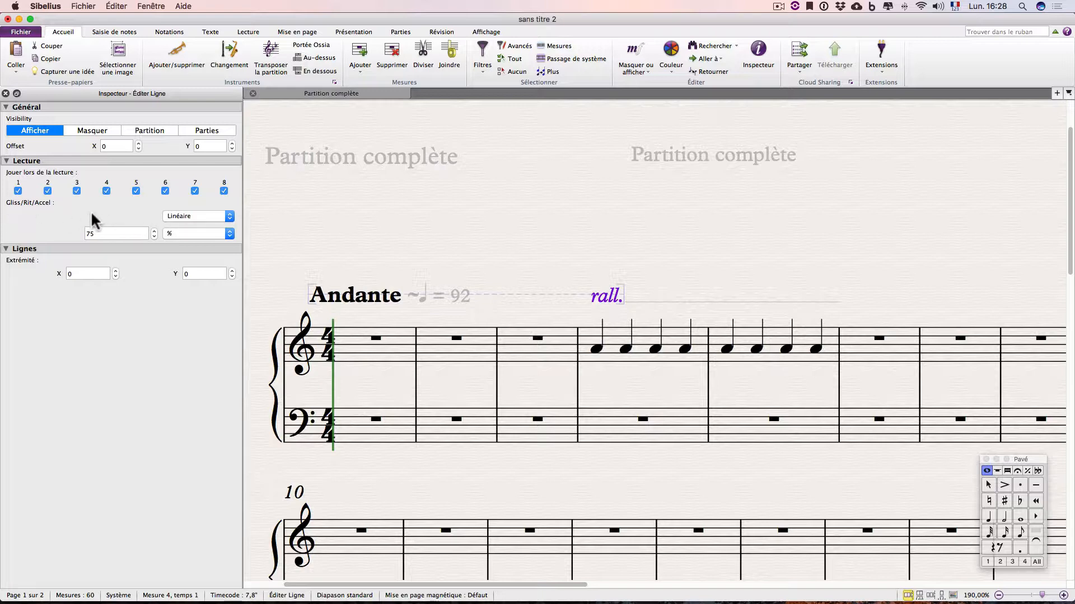
# - Set the final tempo of the rall. line to 60 tpm and check the setting again
pyautogui.click(175, 234)
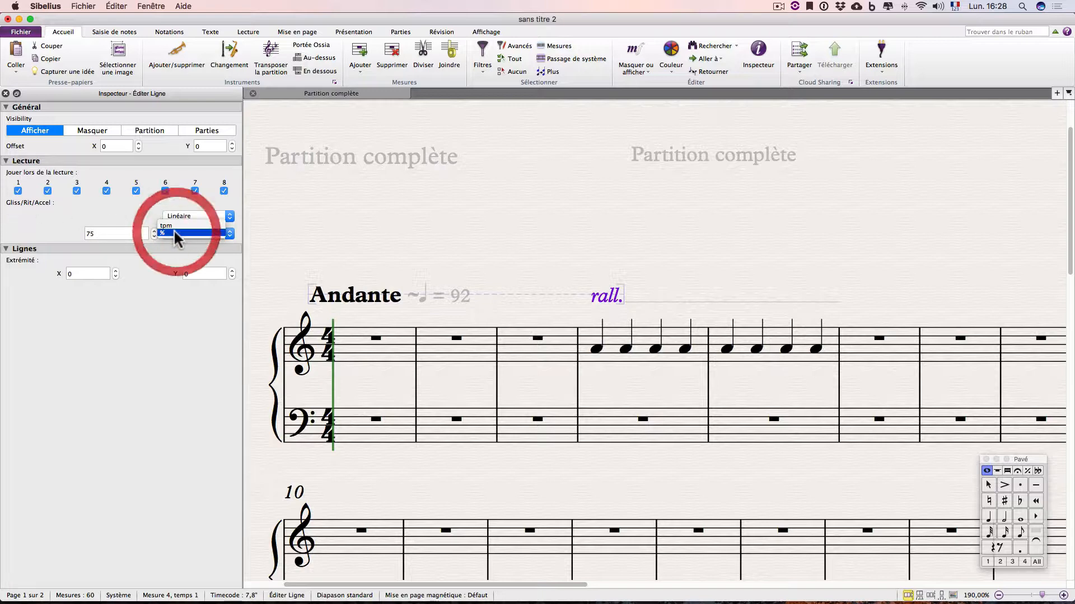
pyautogui.click(170, 226)
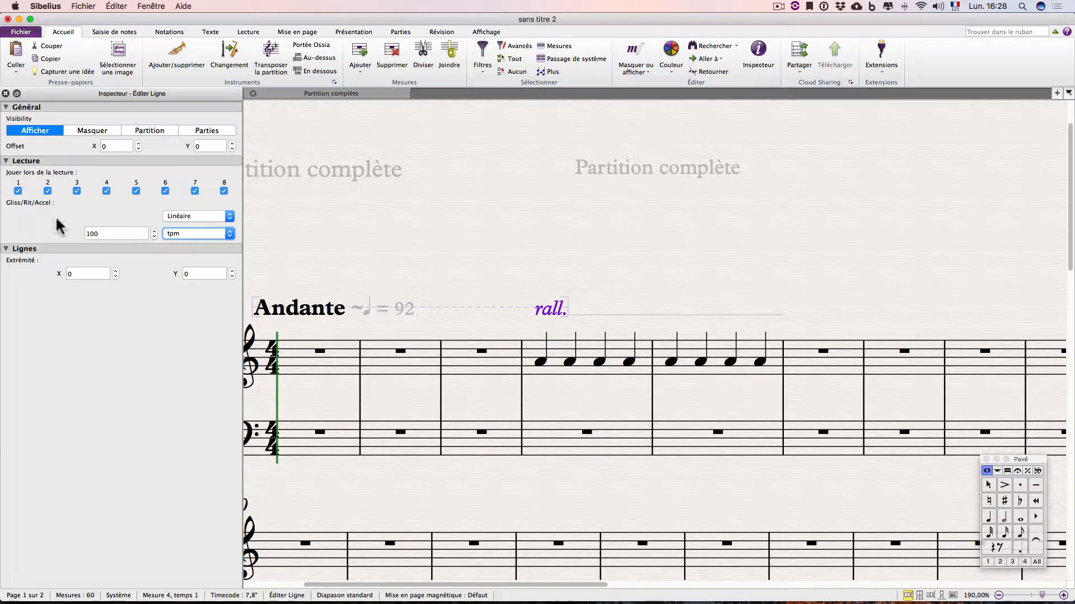
pyautogui.moveTo(108, 234); pyautogui.dragTo(47, 232)
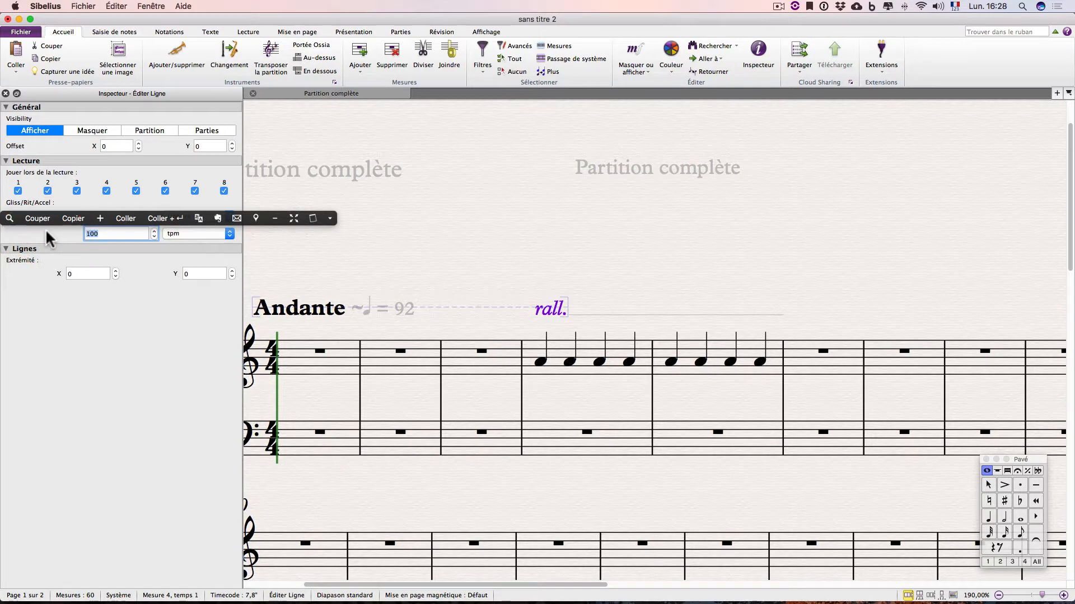
pyautogui.write('60')
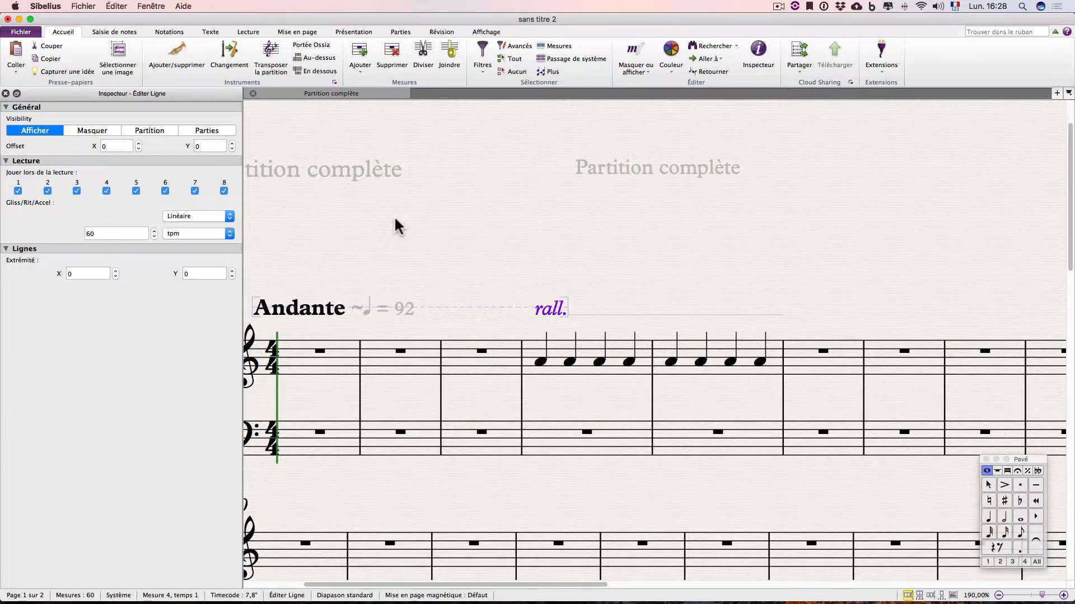
pyautogui.click(394, 216)
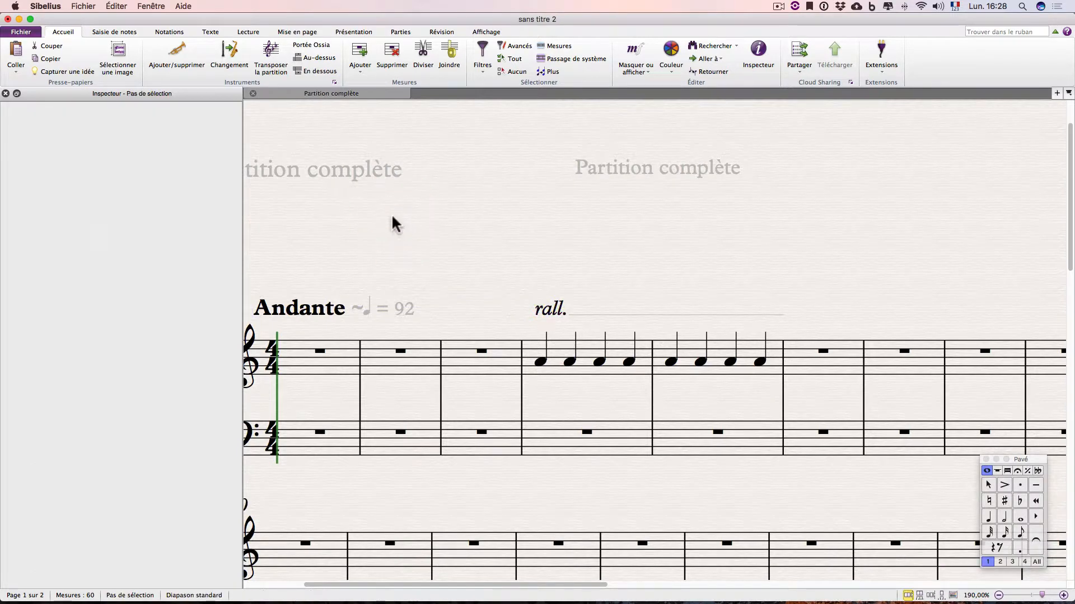
pyautogui.click(546, 311)
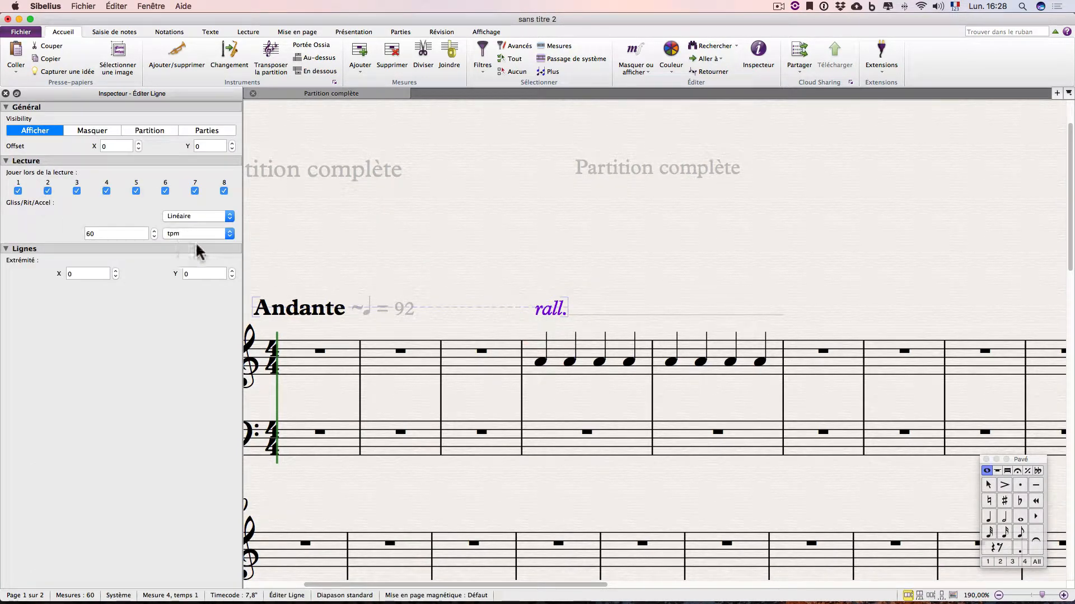
pyautogui.click(545, 291)
# - Show the Transport panel again and clear the selection in the score
pyautogui.click(541, 361)
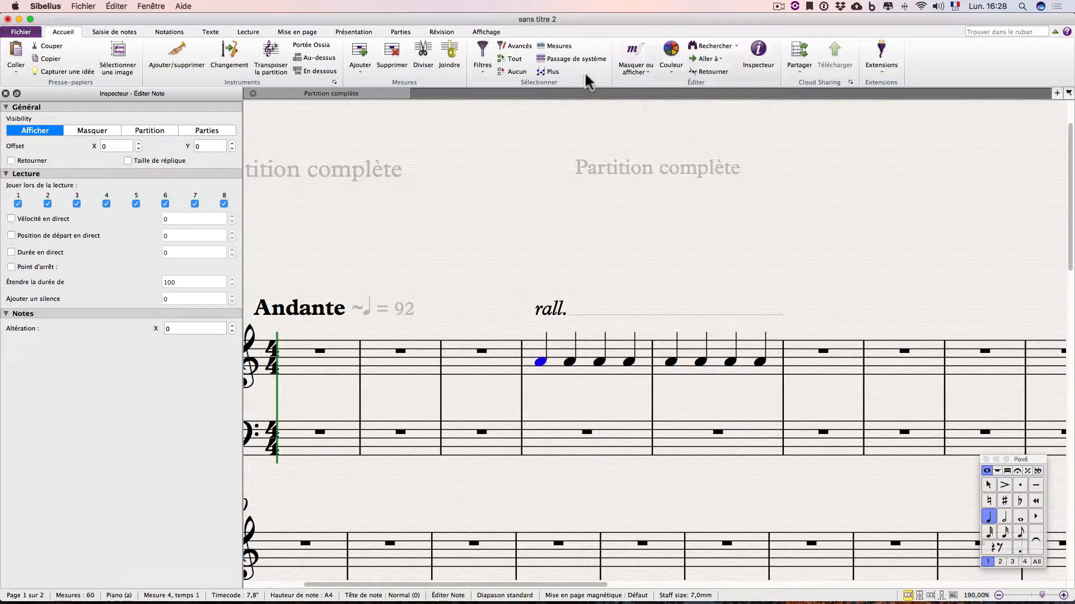
pyautogui.click(486, 32)
pyautogui.click(887, 56)
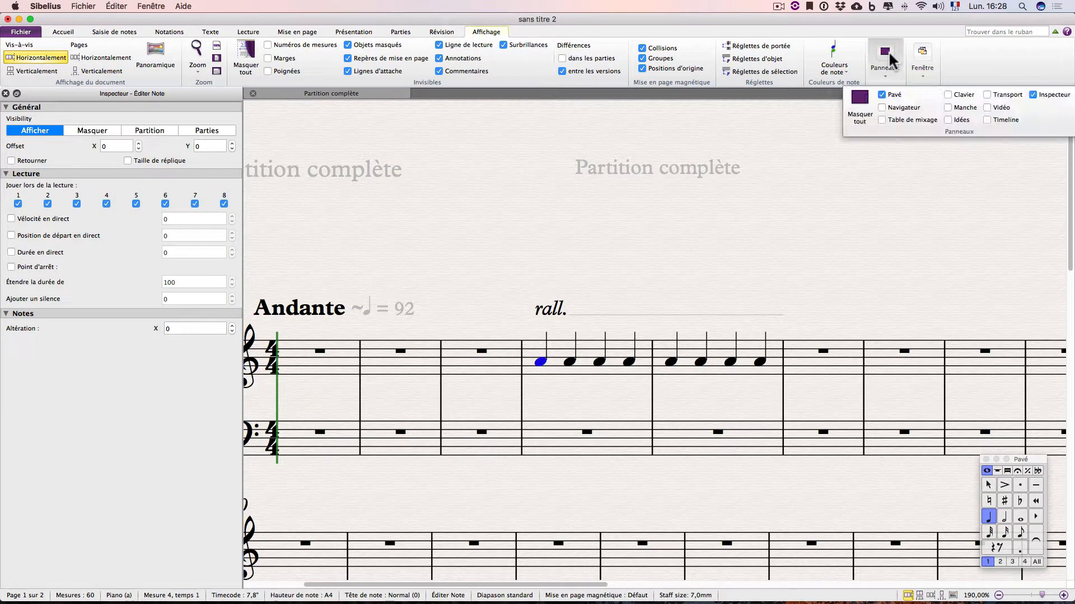
pyautogui.click(987, 96)
pyautogui.press('Escape')
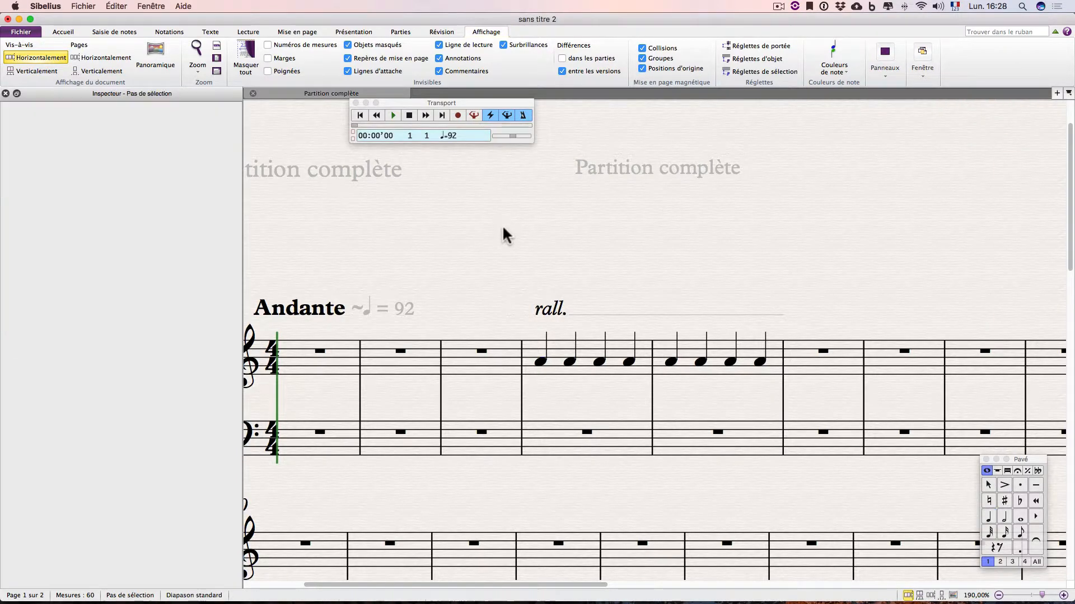
# - Play the score from the first note of measure 4 through the rall. to check the playback tempo, and stop in measure 6
pyautogui.click(541, 362)
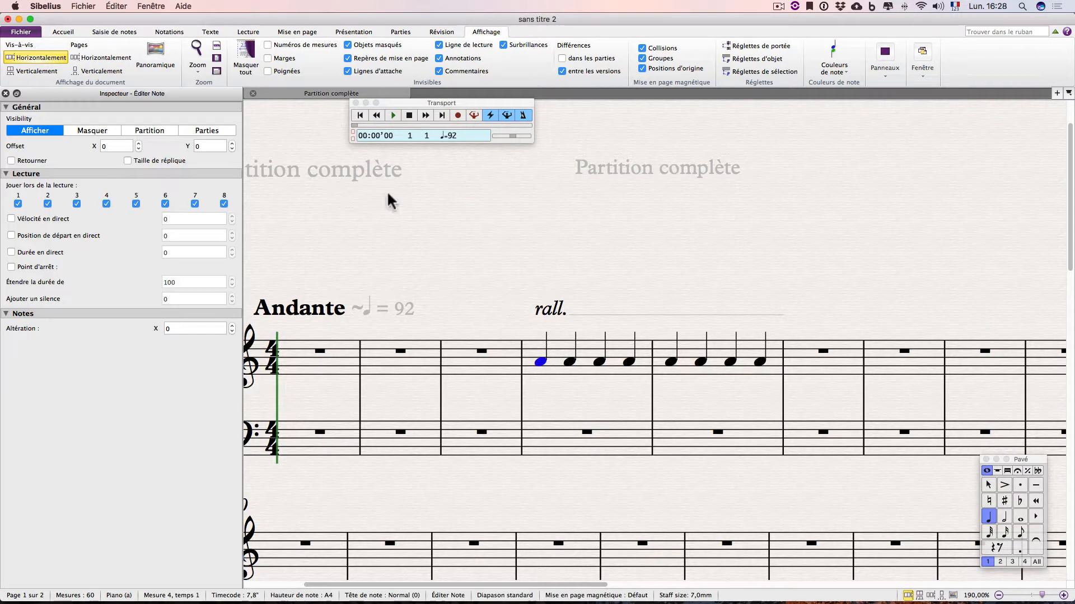
pyautogui.click(393, 115)
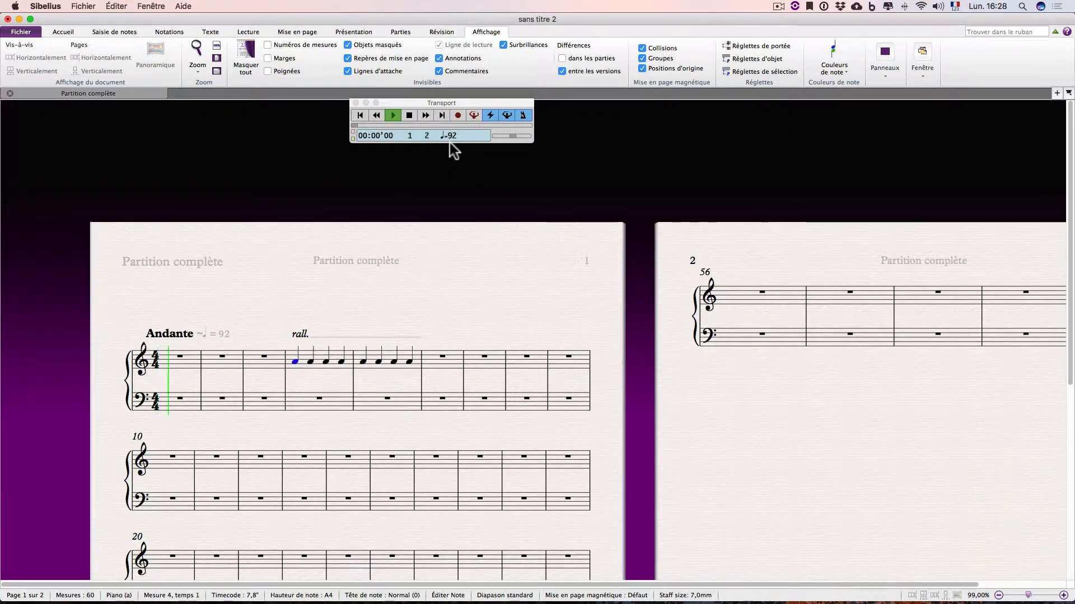
pyautogui.press('p')
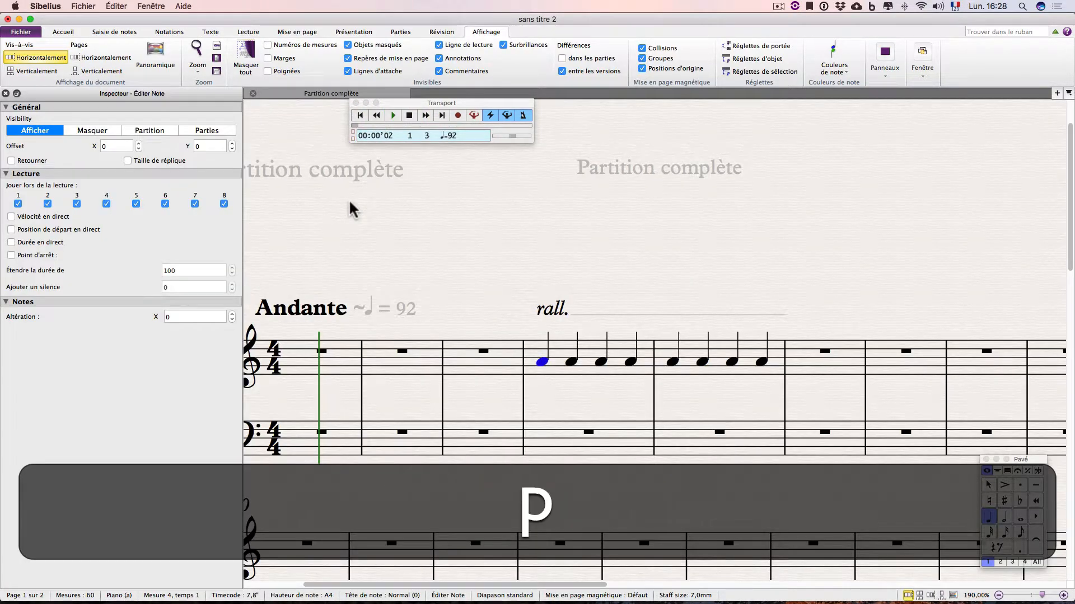
pyautogui.press('p')
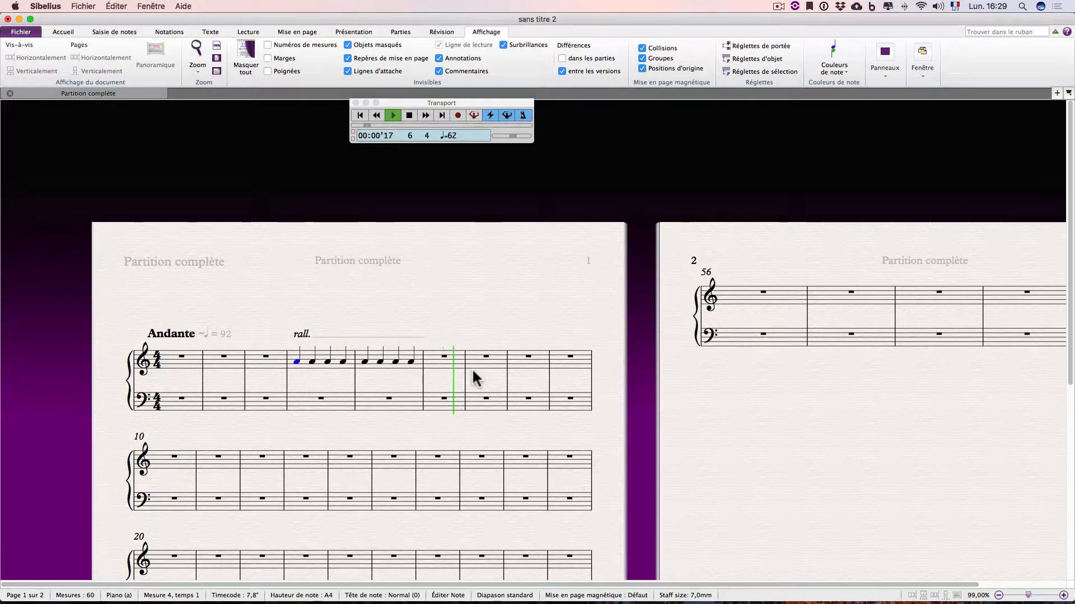
pyautogui.press('space')
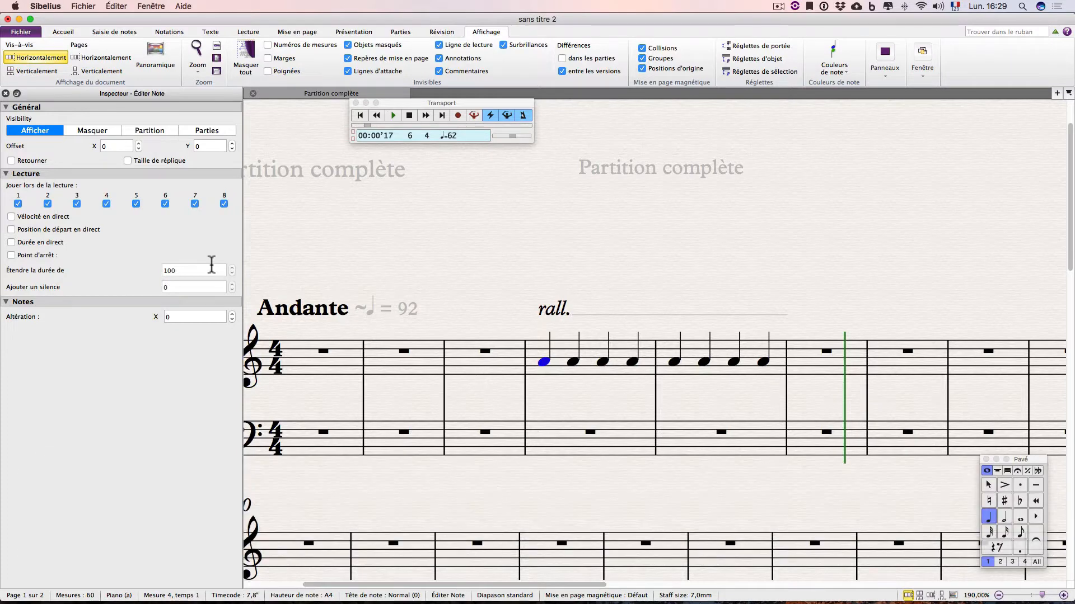
# - Close the Inspector and add the tempo text "Tempo I" at the start of measure 6
pyautogui.click(6, 93)
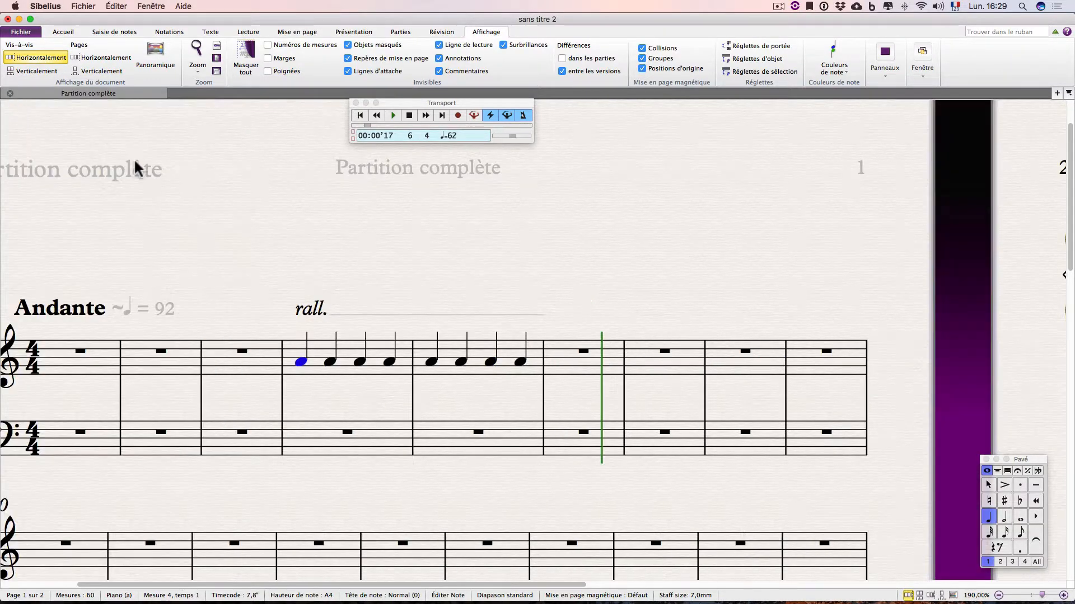
pyautogui.click(291, 250)
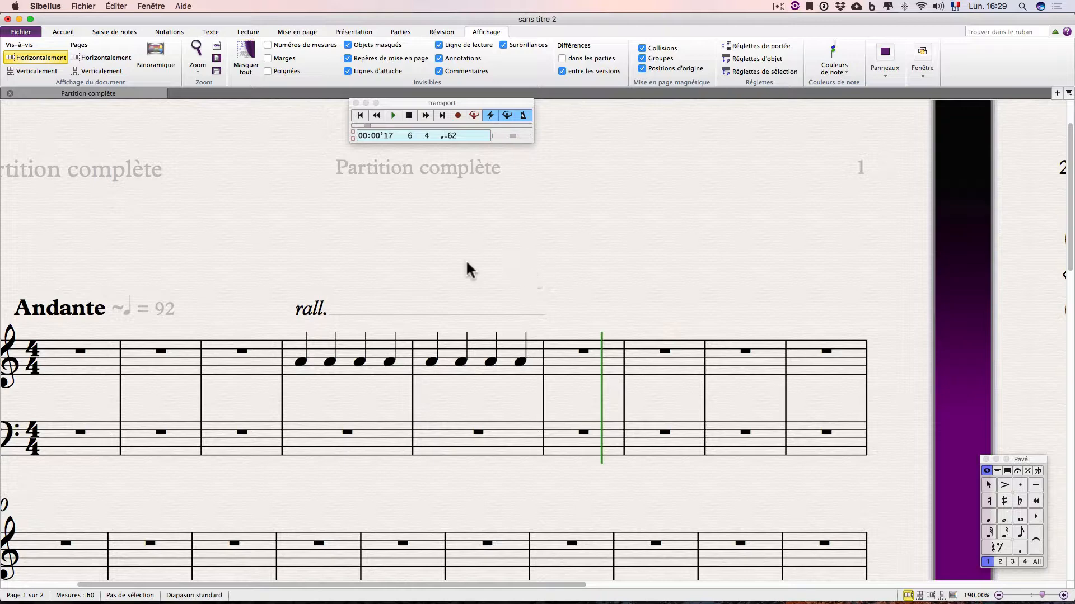
pyautogui.click(607, 362)
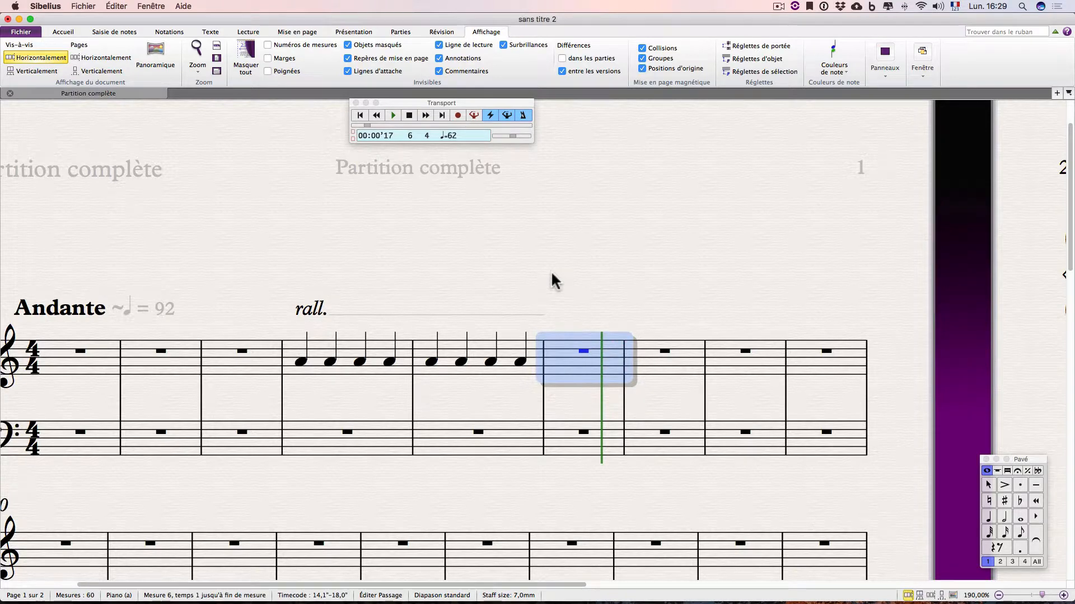
pyautogui.press('super+alt+t')
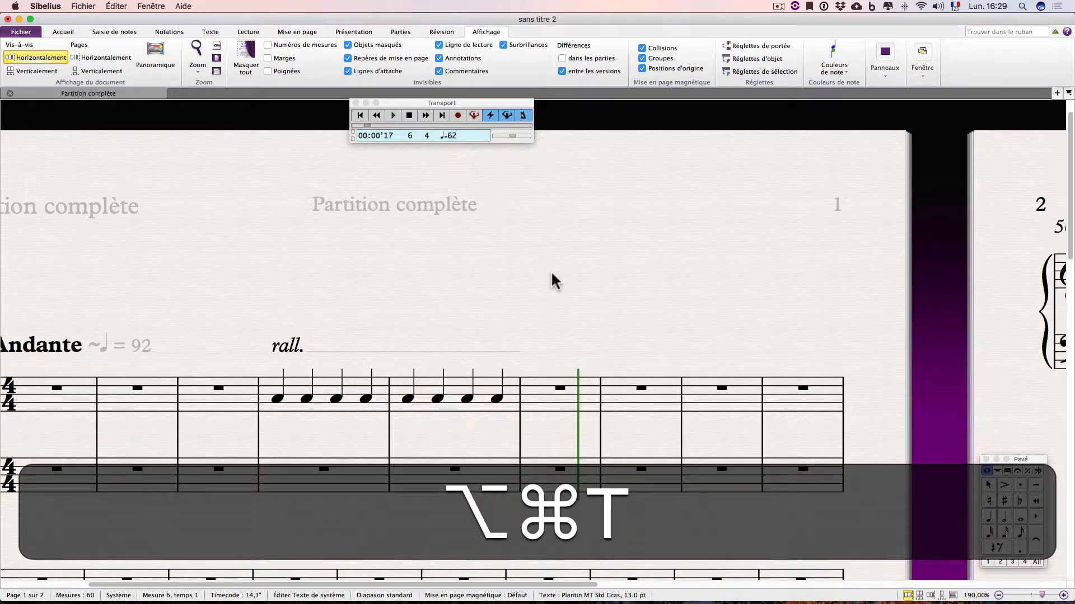
pyautogui.write('T')
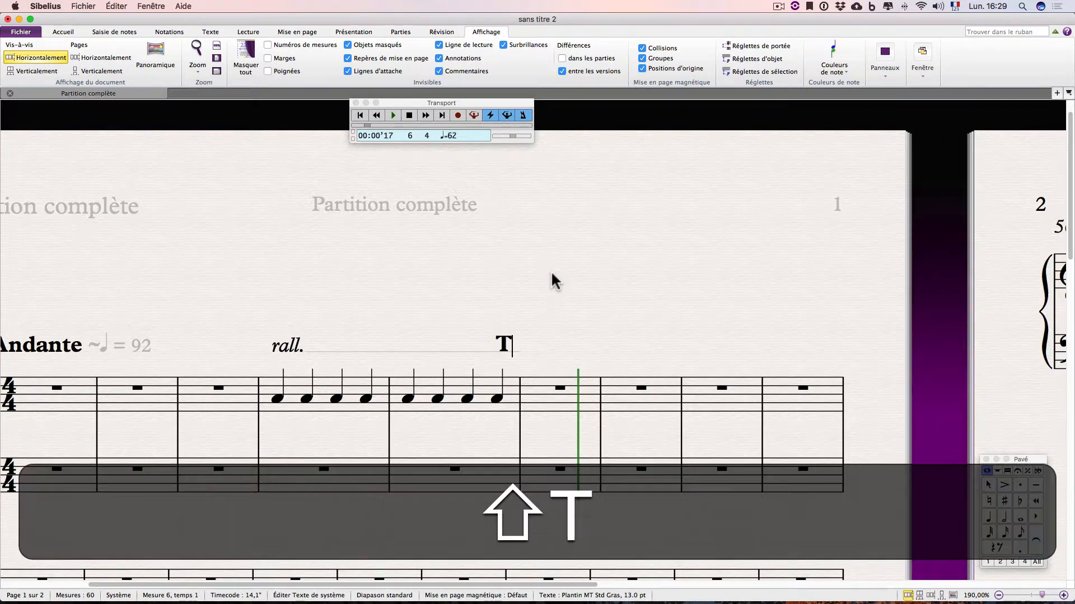
pyautogui.write('empo I')
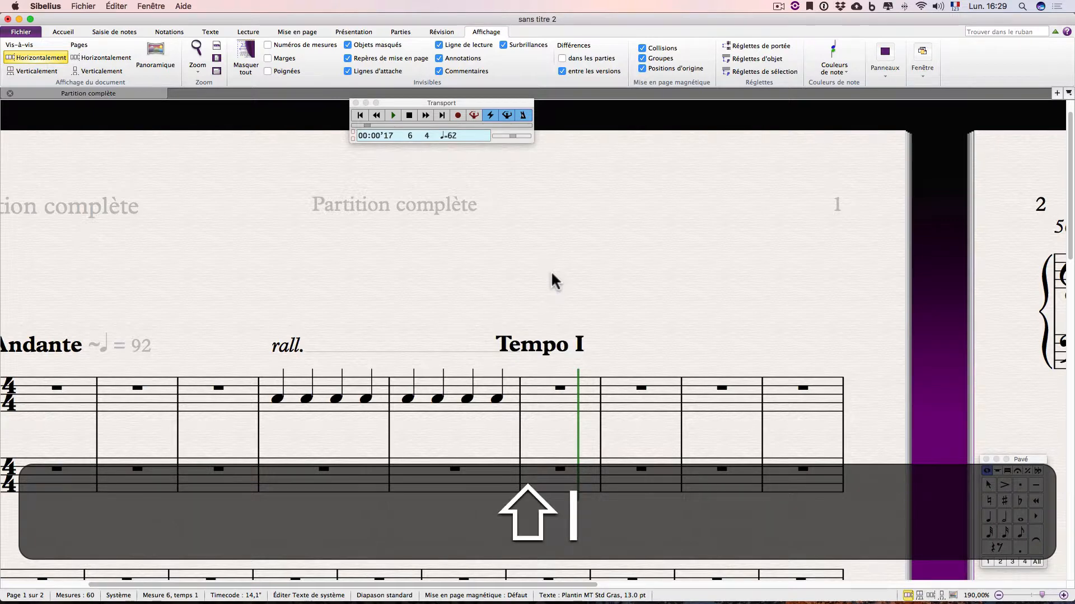
pyautogui.press('Escape')
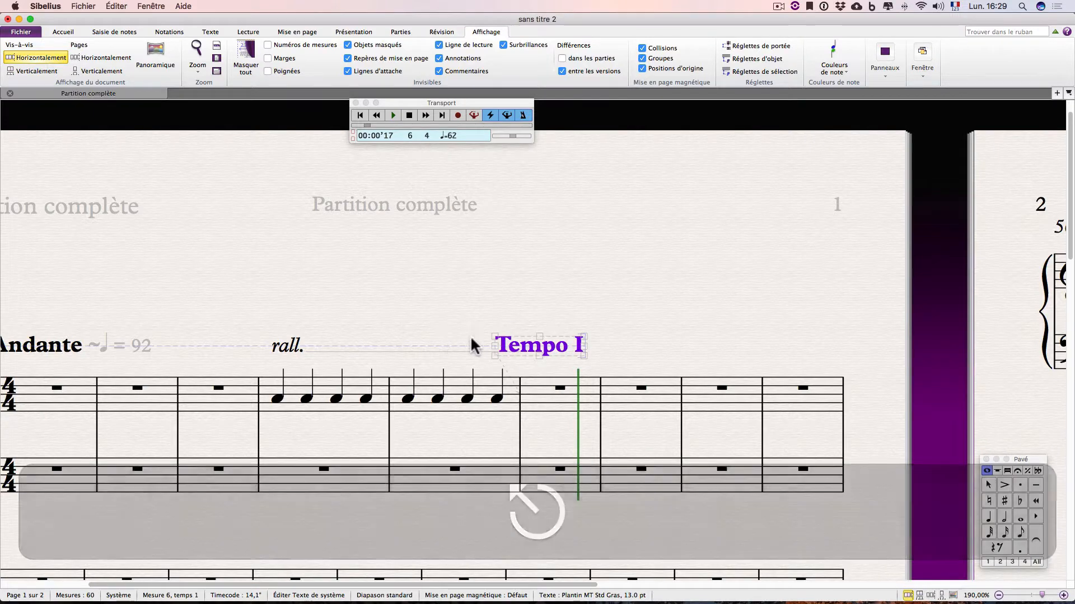
# - Play from the first note of measure 5 into measure 6 to check the tempo at the Tempo I marking
pyautogui.click(408, 398)
pyautogui.press('p')
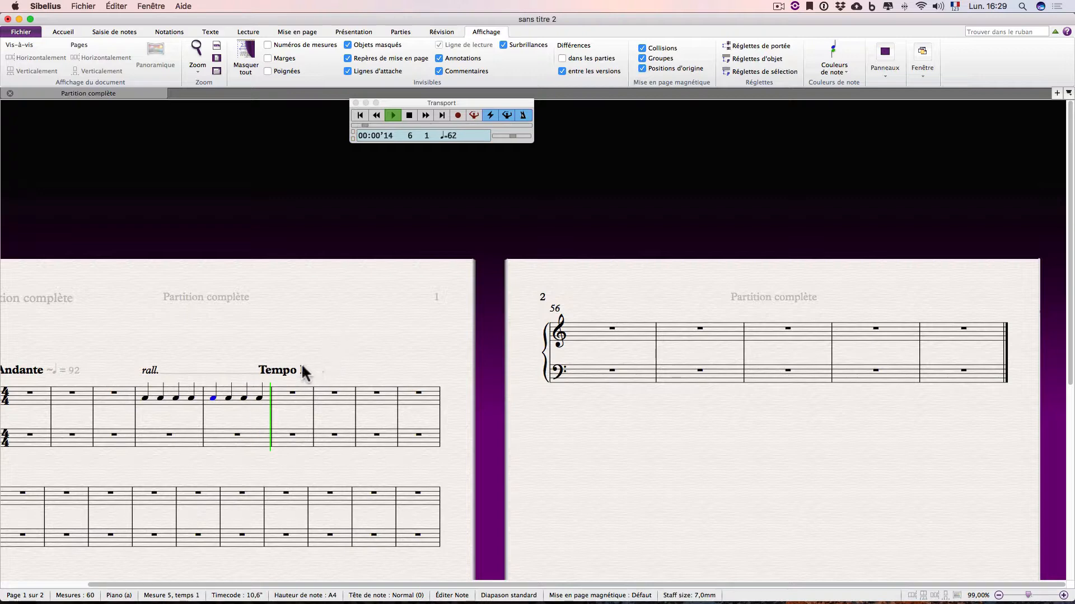
pyautogui.press('space')
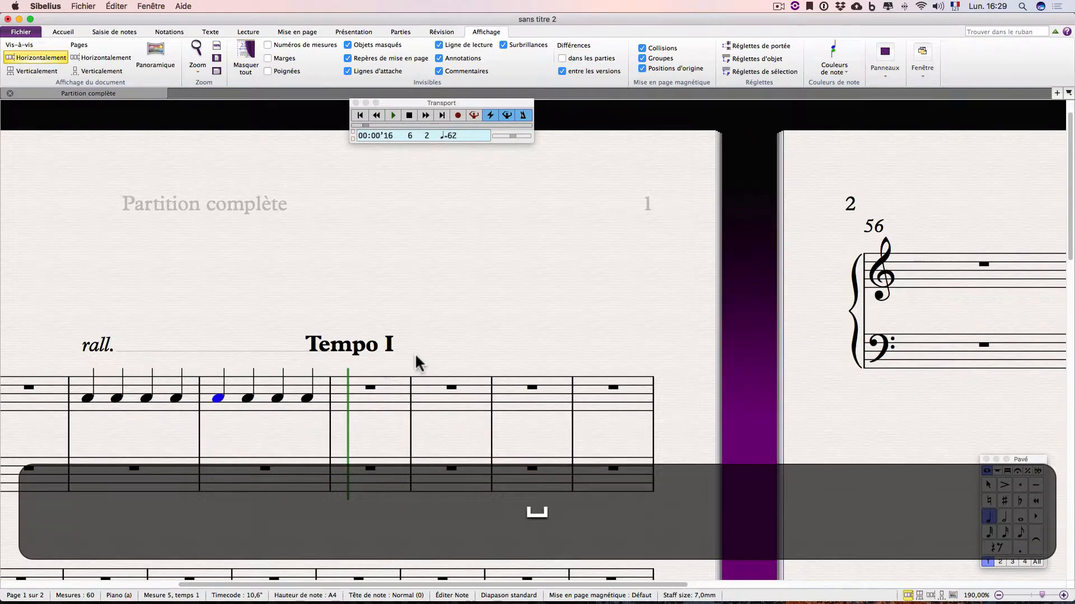
# - Change the tempo text above measure 6 to "Tempo primo"
pyautogui.doubleClick(386, 345)
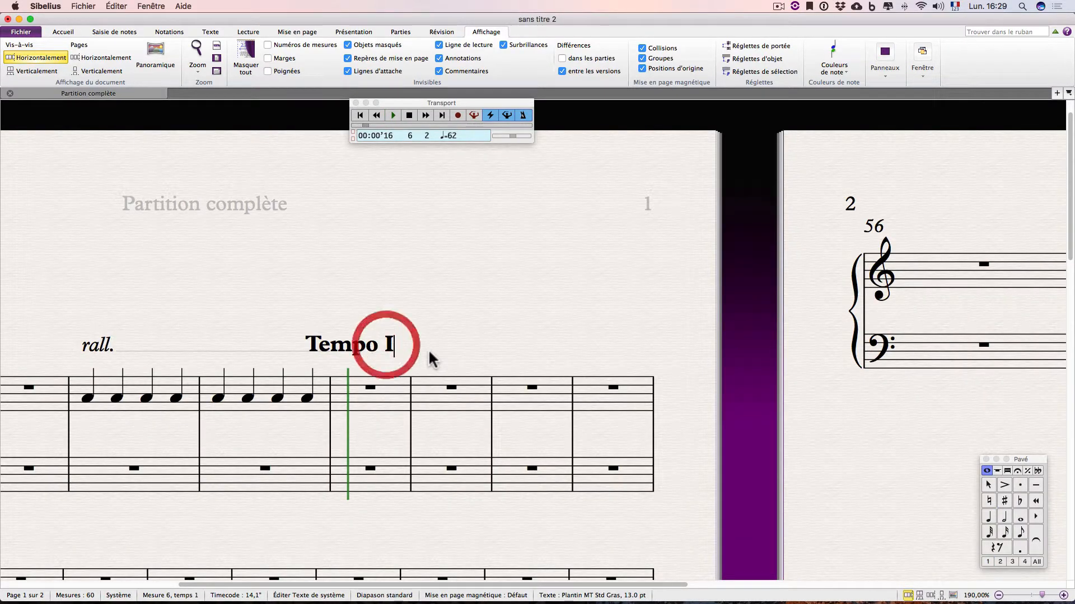
pyautogui.hotkey('shift', 'Left')
pyautogui.write('primo')
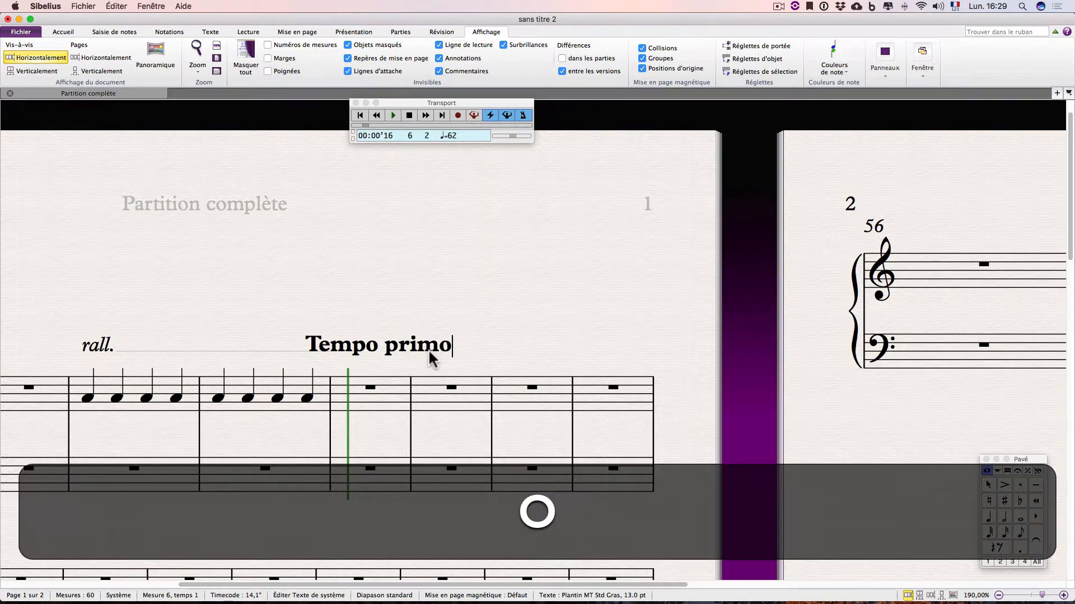
pyautogui.press('Escape')
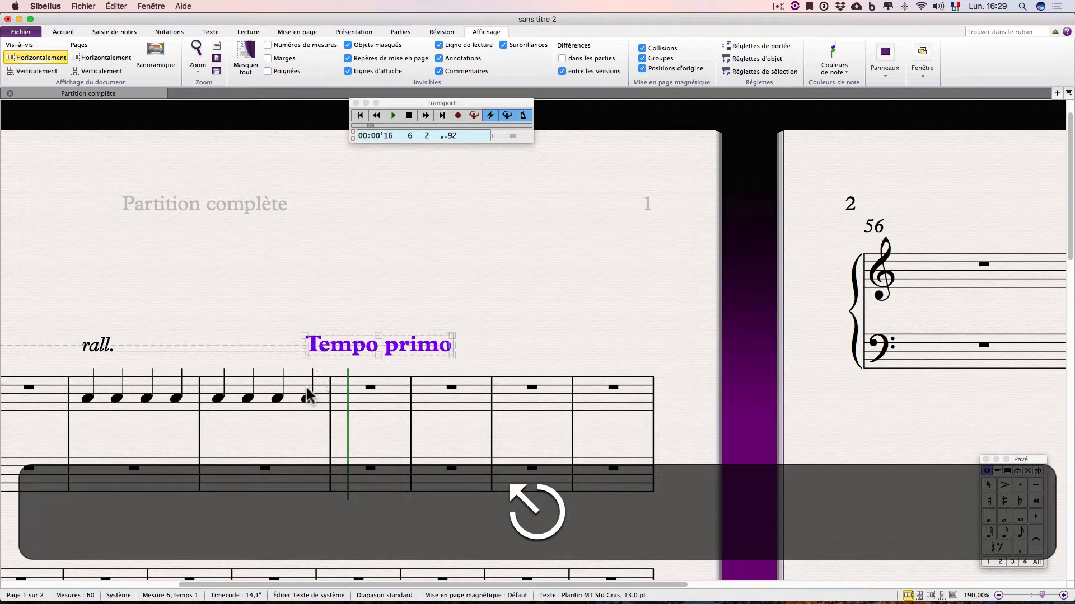
# - Play from the second note of measure 5 into measure 6 to check the tempo at the Tempo primo marking
pyautogui.click(248, 398)
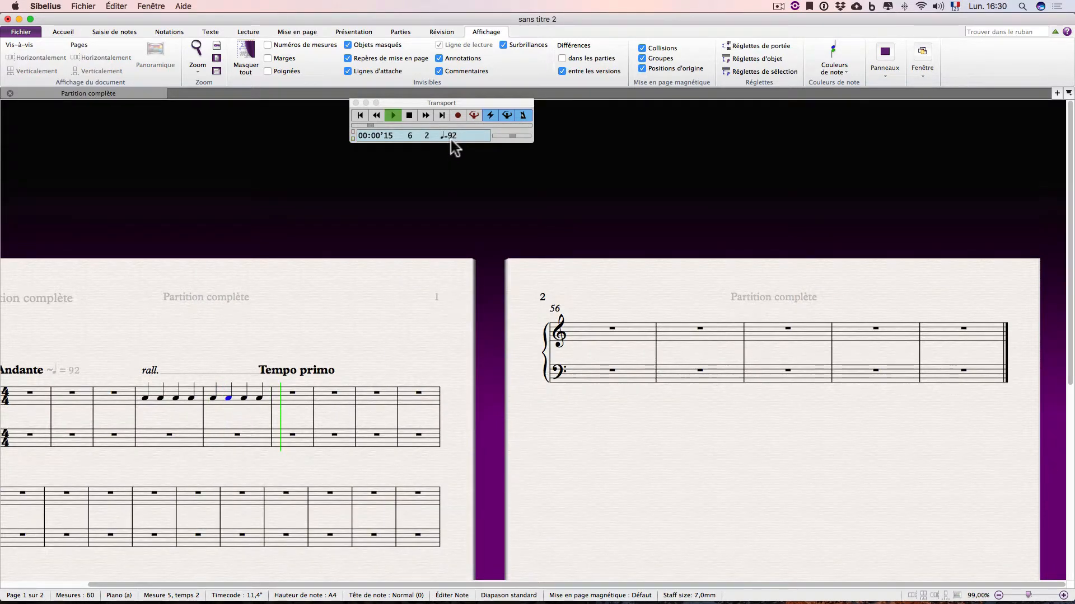
pyautogui.press('space')
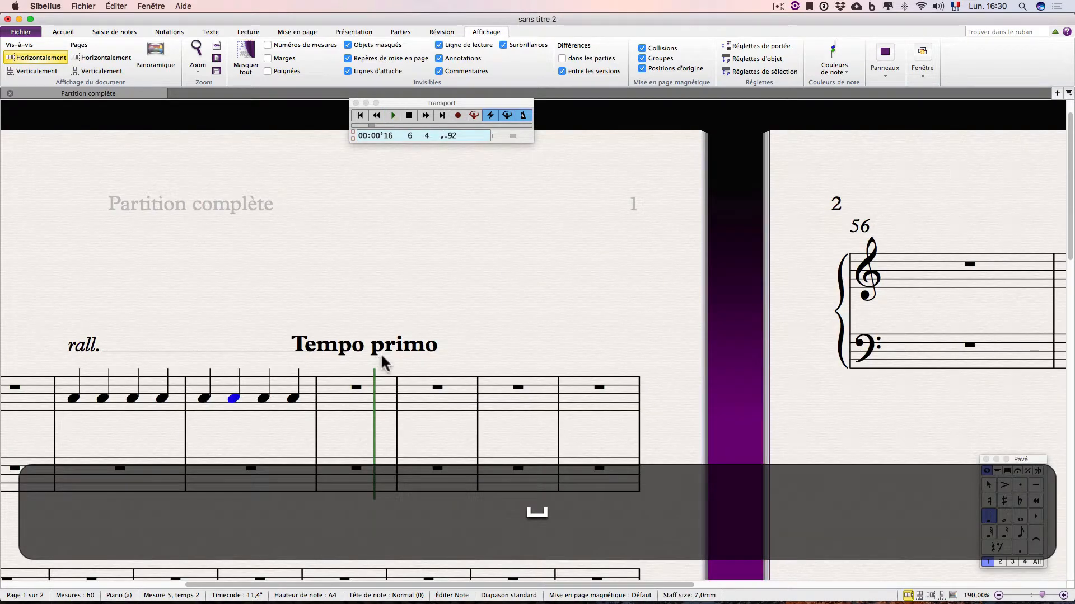
# - Change the tempo text above measure 6 back to "Tempo I" and clear the selection
pyautogui.doubleClick(393, 348)
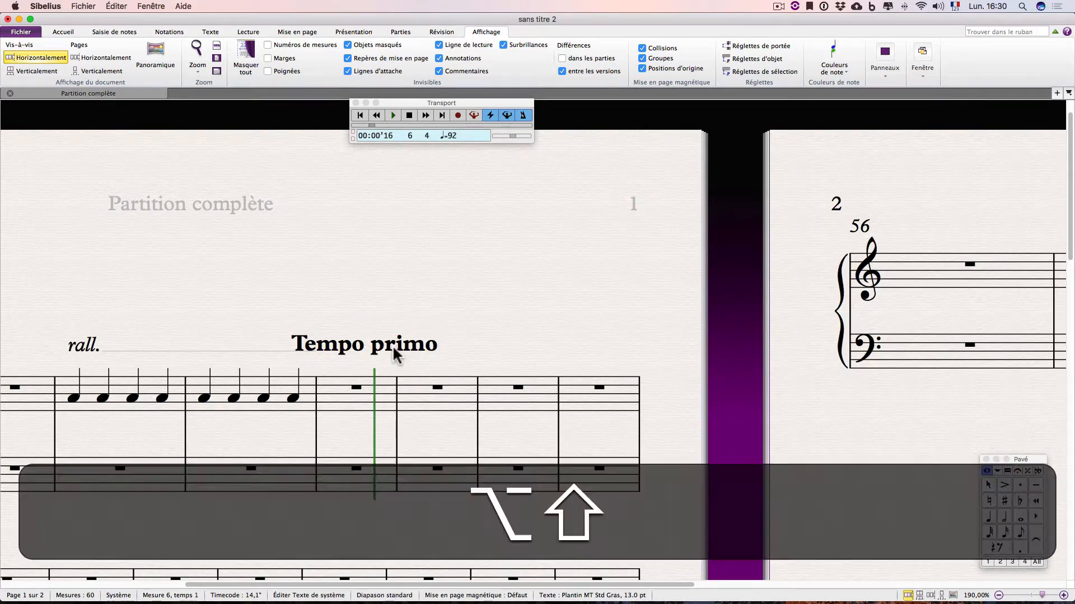
pyautogui.hotkey('alt', 'shift', 'Left')
pyautogui.write('I')
pyautogui.press('Escape')
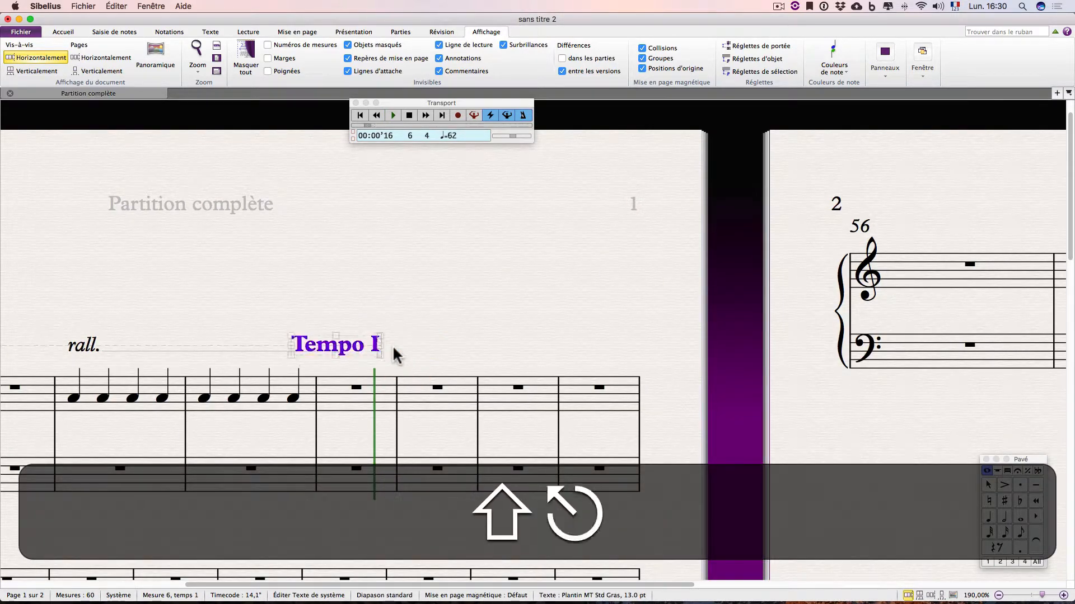
pyautogui.press('Escape')
# - Select the Tempo I text in measure 6 and open the playback dictionary with the system text words
pyautogui.hscroll(-5, 431, 342)
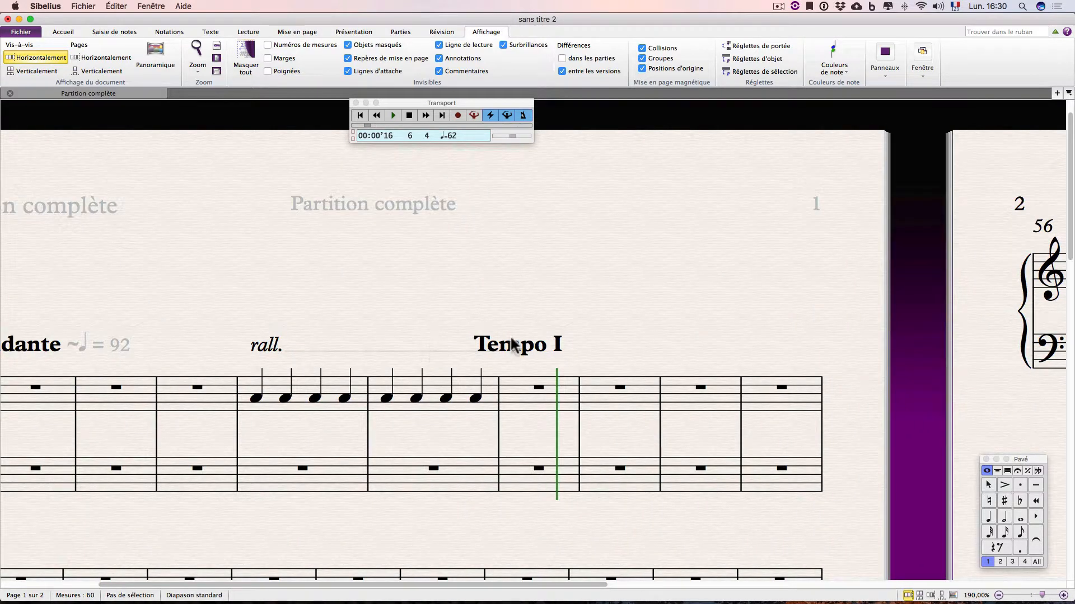
pyautogui.click(526, 346)
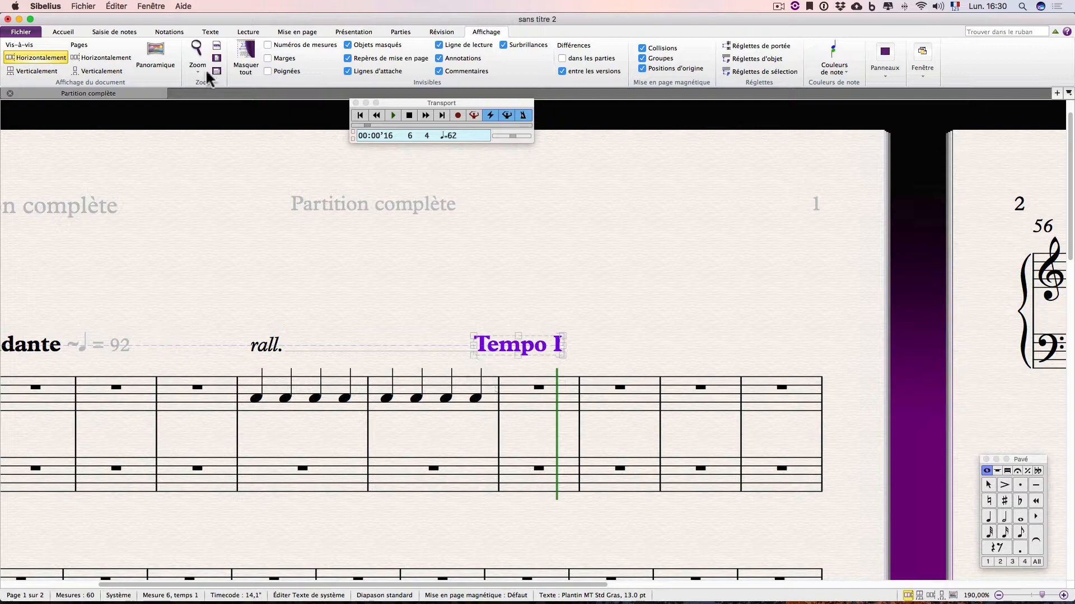
pyautogui.click(237, 33)
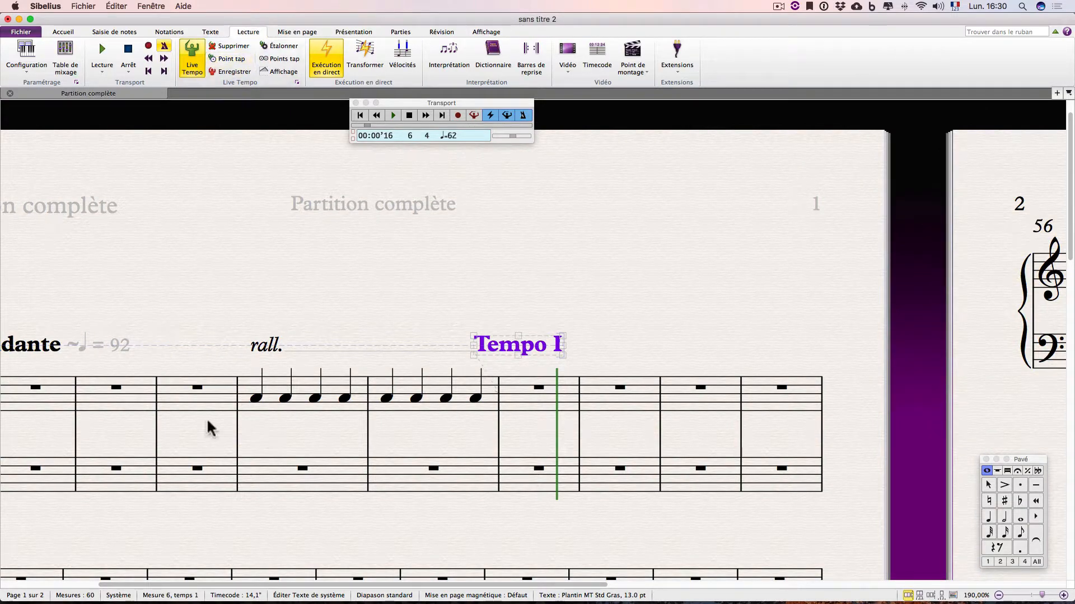
pyautogui.hscroll(-6, 192, 422)
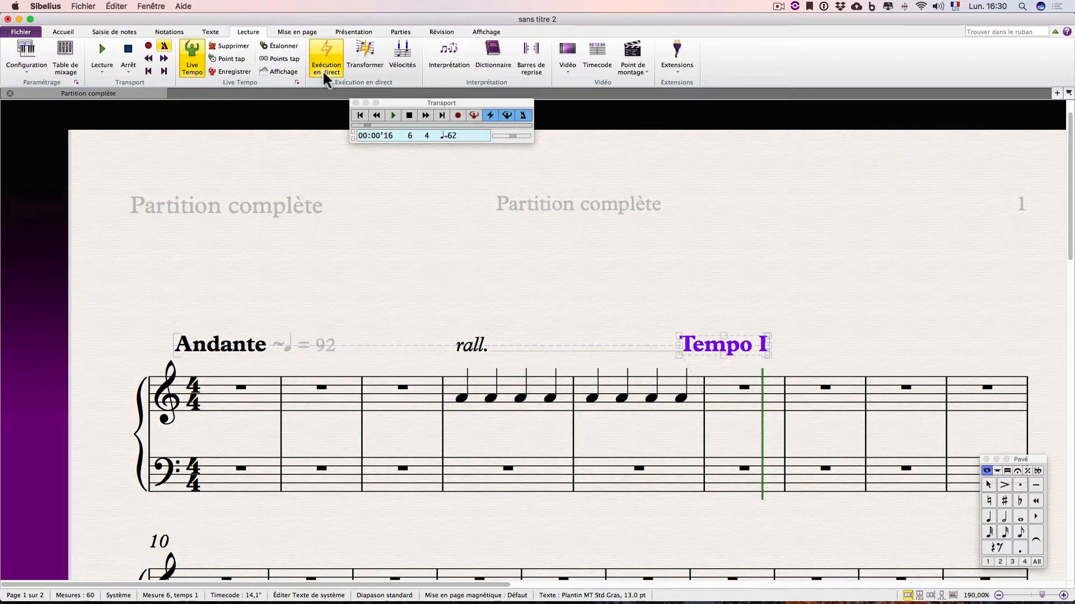
pyautogui.click(493, 67)
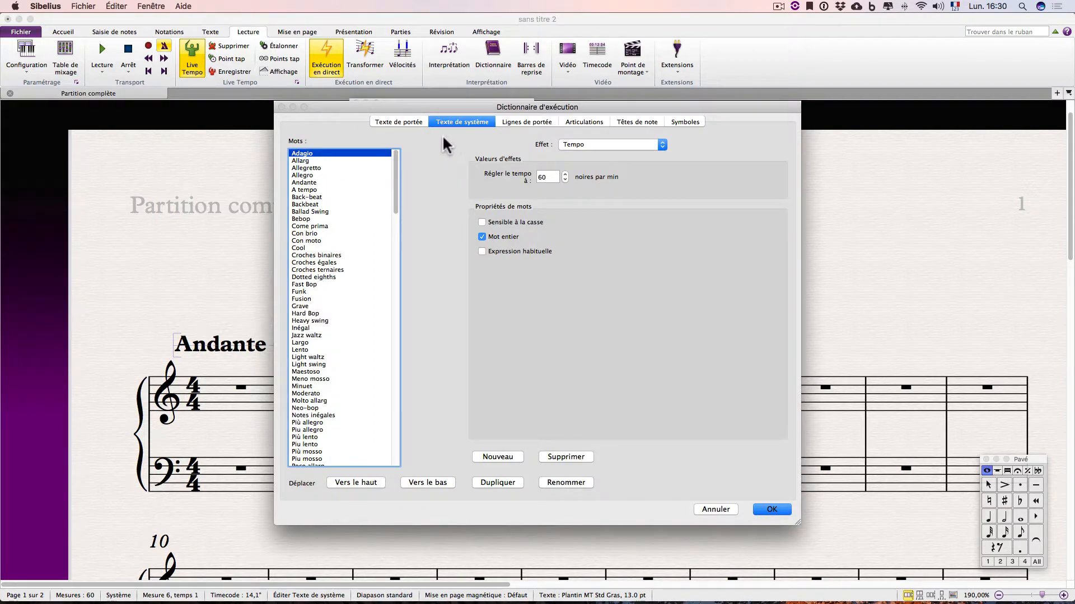
pyautogui.moveTo(552, 107); pyautogui.dragTo(639, 133)
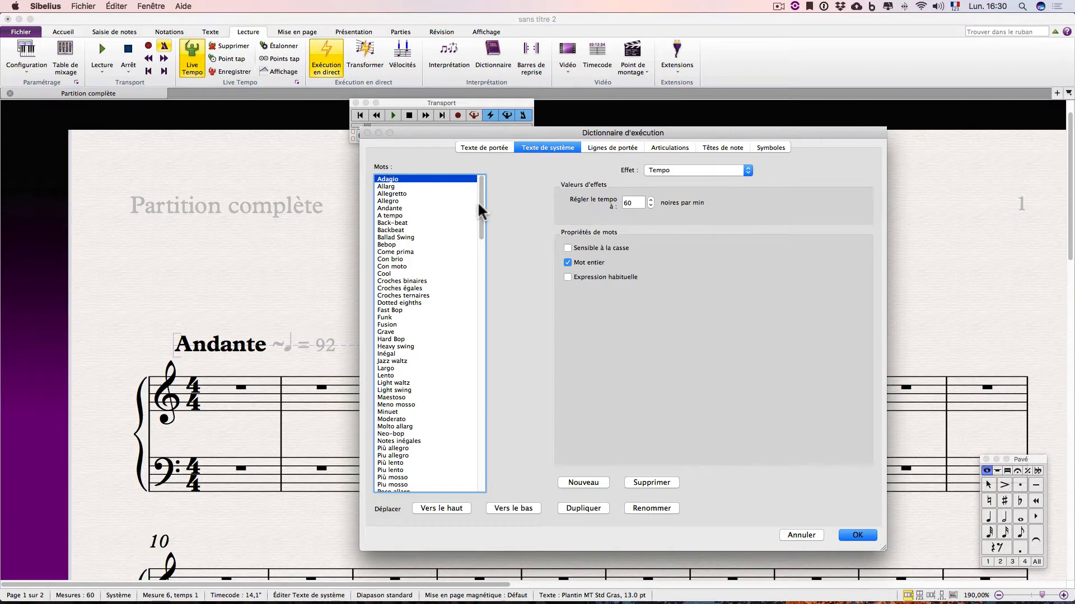
pyautogui.moveTo(482, 208)
pyautogui.mouseDown()
pyautogui.moveTo(494, 347)
pyautogui.moveTo(495, 198)
pyautogui.mouseUp()
# - Add the new word "Tempo I" to the system text words of the playback dictionary
pyautogui.click(584, 482)
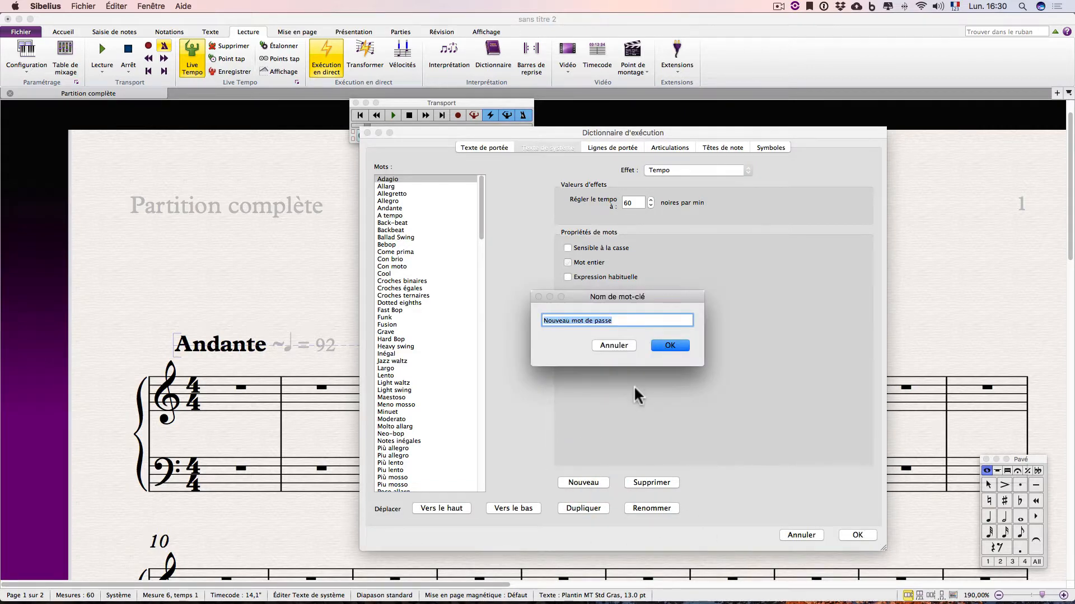
pyautogui.write('Tempo ')
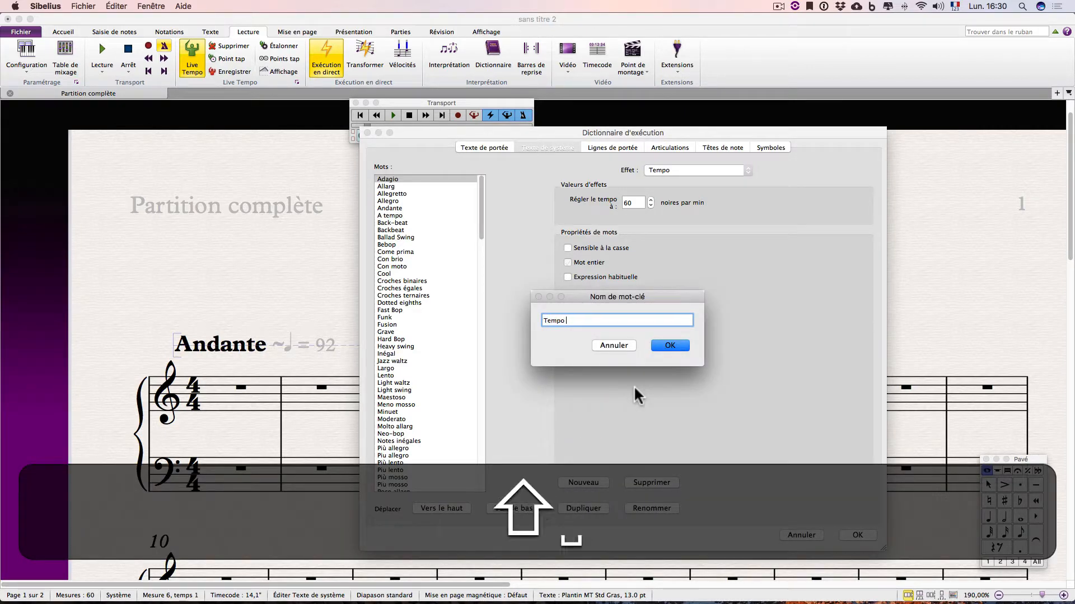
pyautogui.write('I')
pyautogui.click(682, 346)
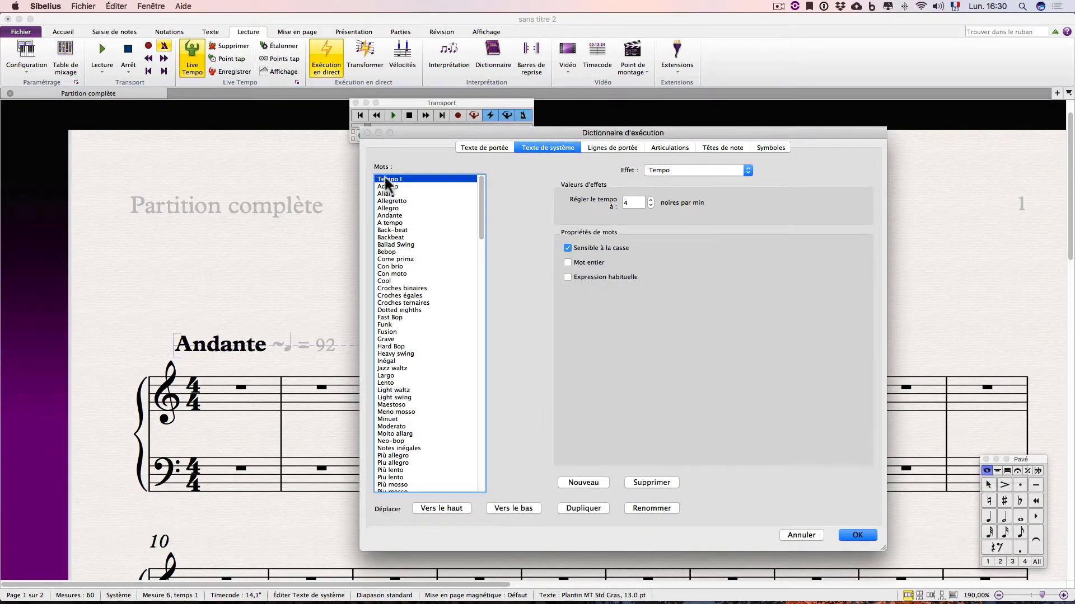
# - Give the word Tempo I the effect "Réinitialiser le tempo" with "Indication de tempo en début de mouvement/section", and save the dictionary
pyautogui.click(719, 168)
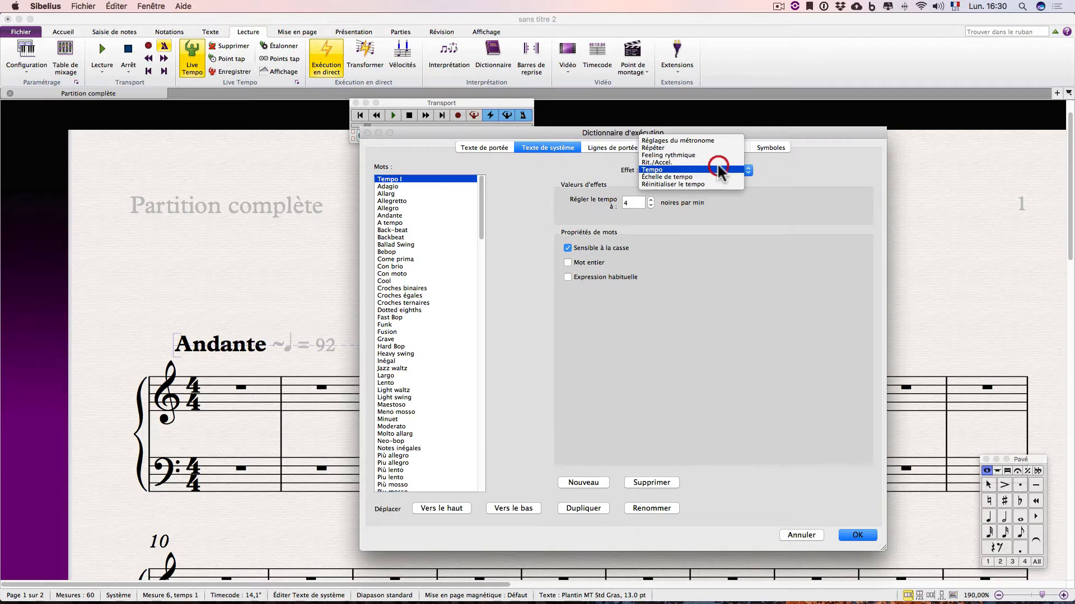
pyautogui.click(721, 184)
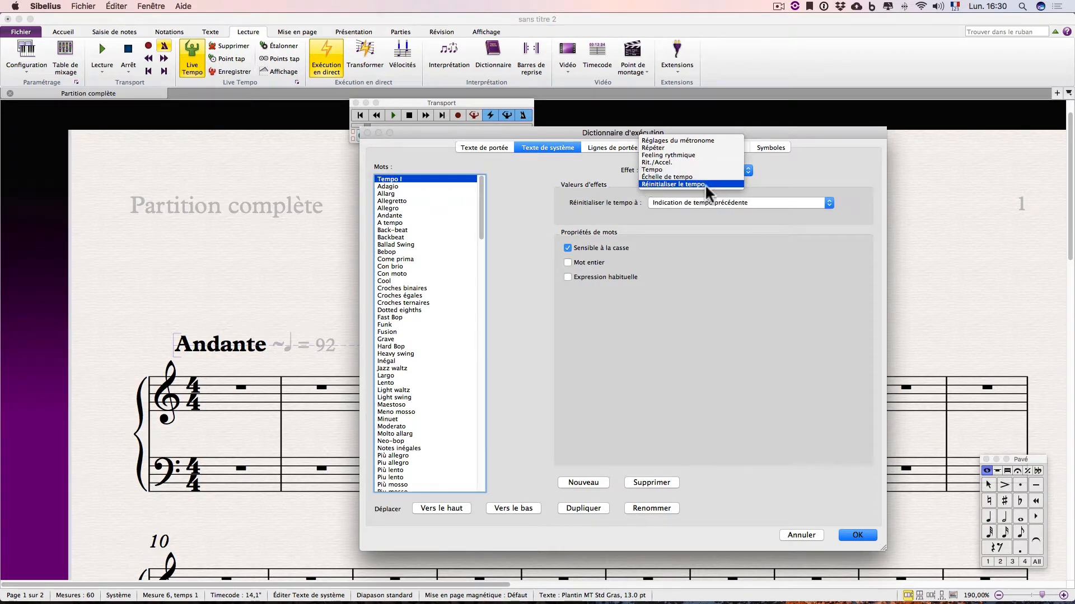
pyautogui.click(688, 204)
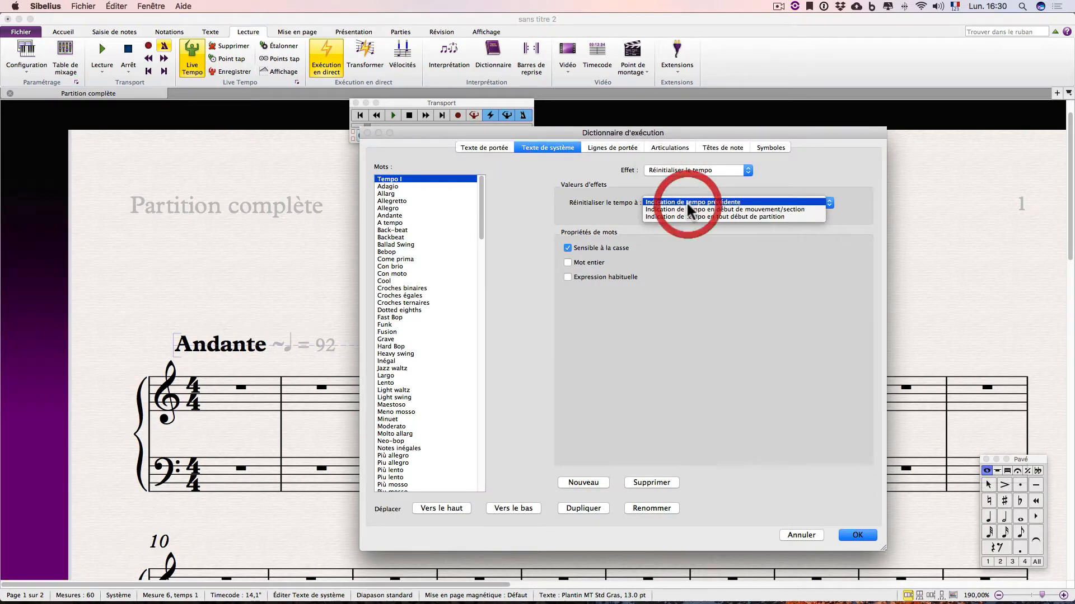
pyautogui.click(694, 210)
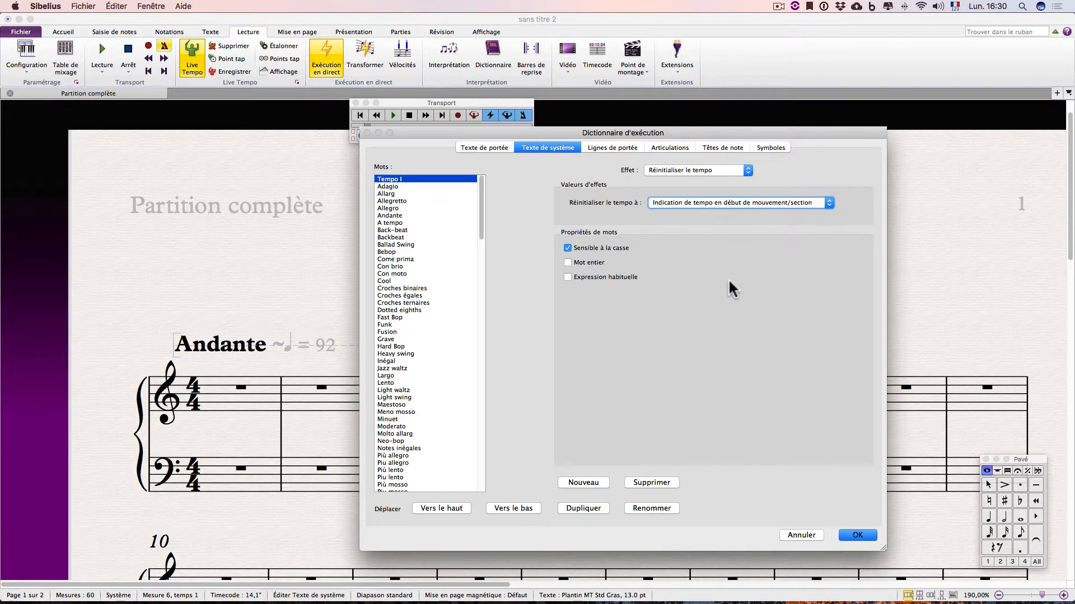
pyautogui.click(856, 537)
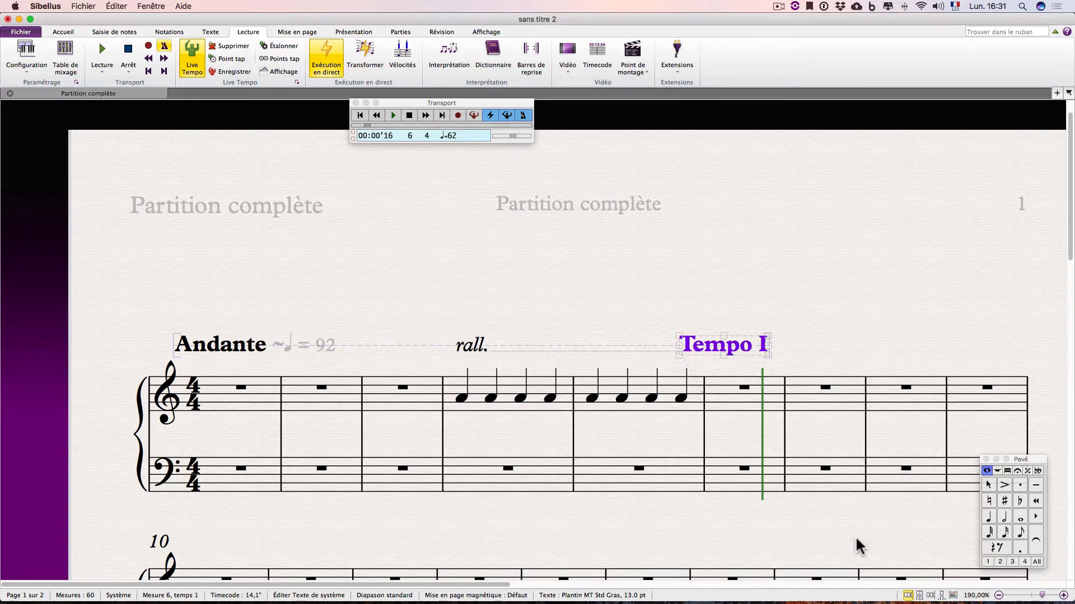
# - Play the score from the second note of measure 5 past the Tempo I marking and stop playback
pyautogui.press('Escape')
pyautogui.click(622, 397)
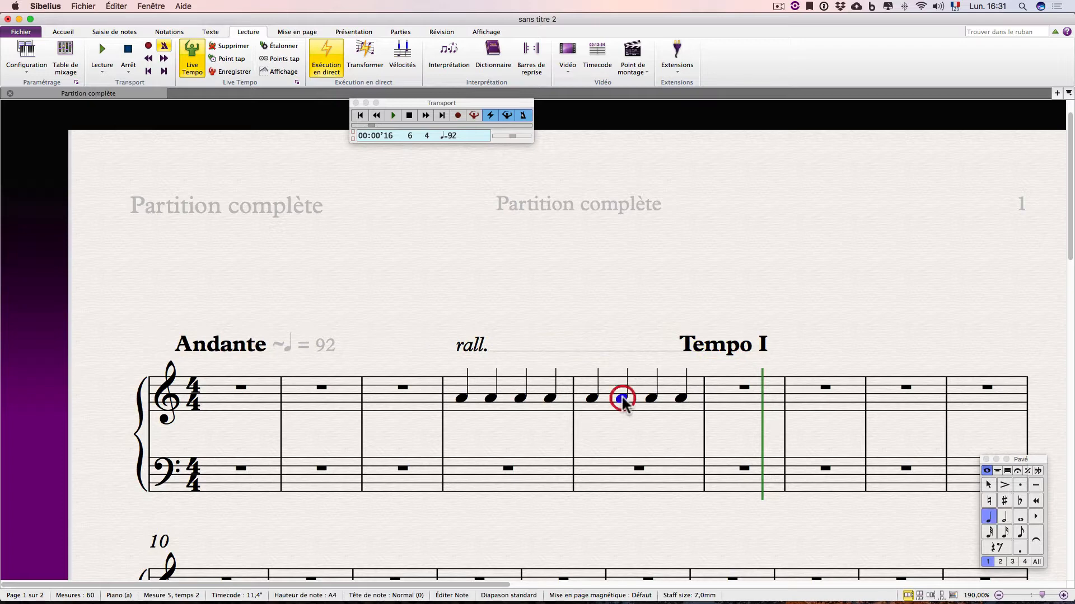
pyautogui.press('p')
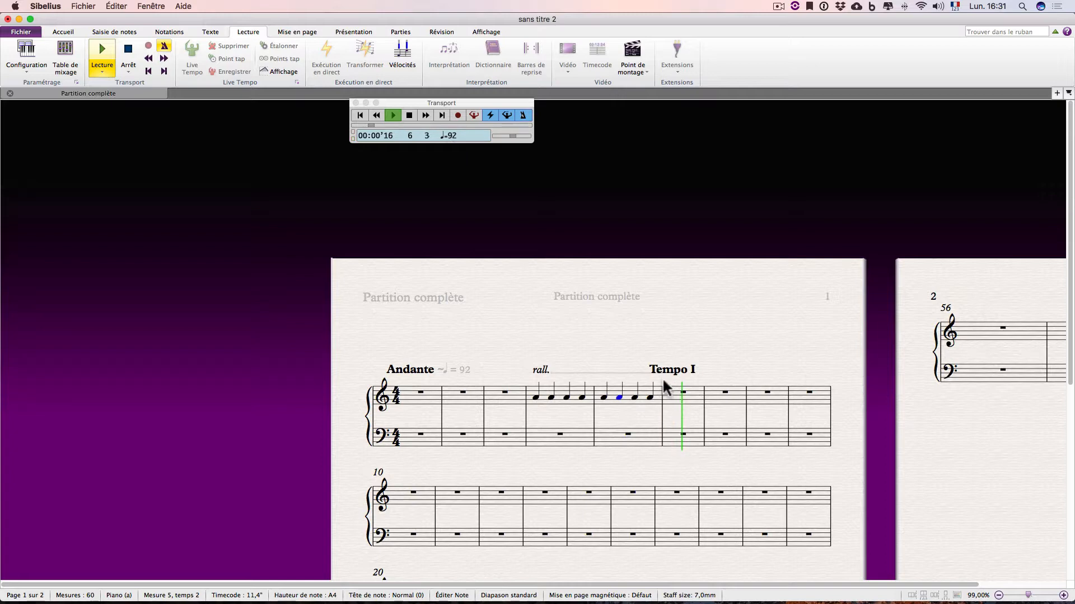
pyautogui.press('space')
pyautogui.scroll(3, 619, 384)
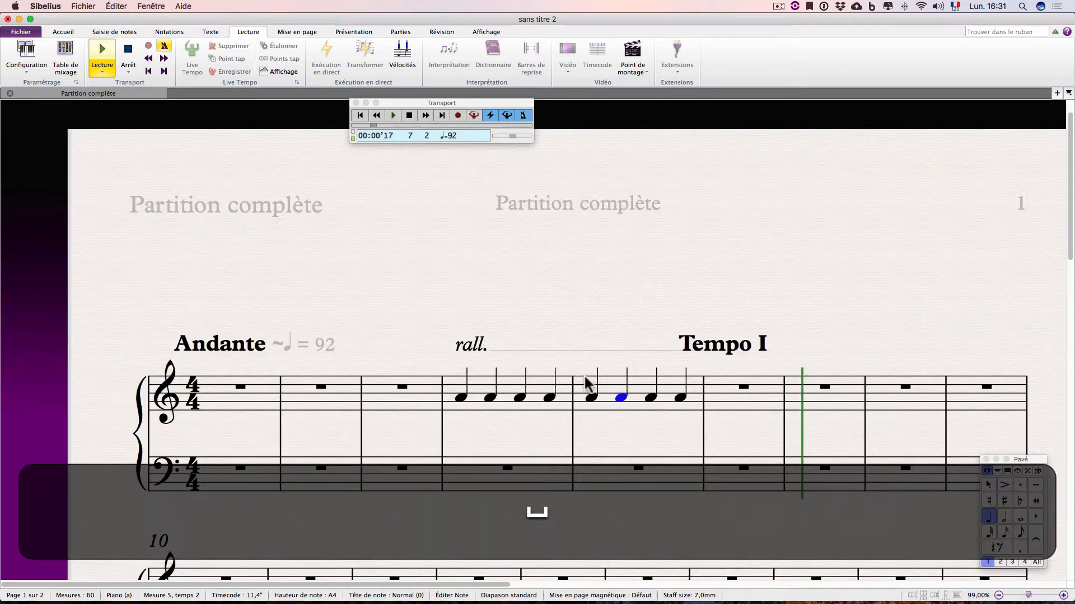
# - Delete the rall. line and select the eight quarter notes in measures 4 and 5
pyautogui.click(480, 345)
pyautogui.press('BackSpace')
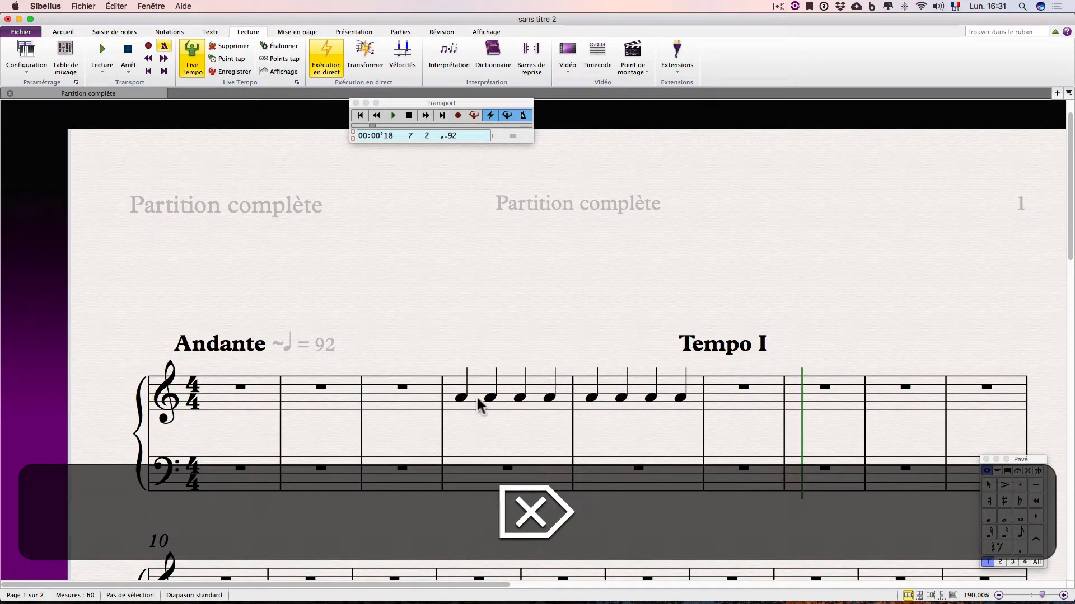
pyautogui.click(460, 398)
pyautogui.keyDown('shift'); pyautogui.click(678, 399); pyautogui.keyUp('shift')
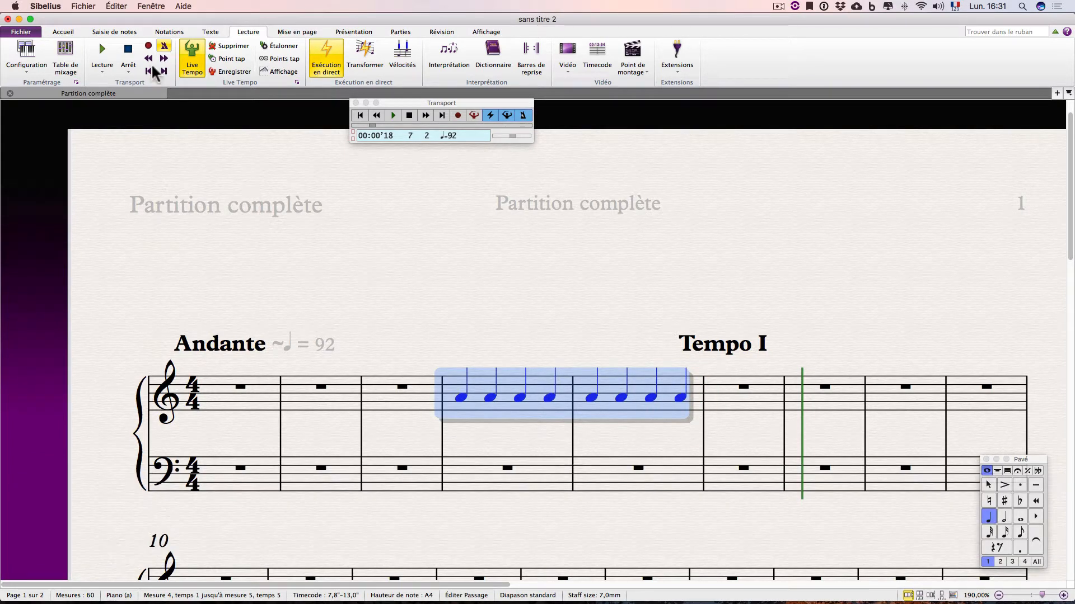
pyautogui.click(170, 32)
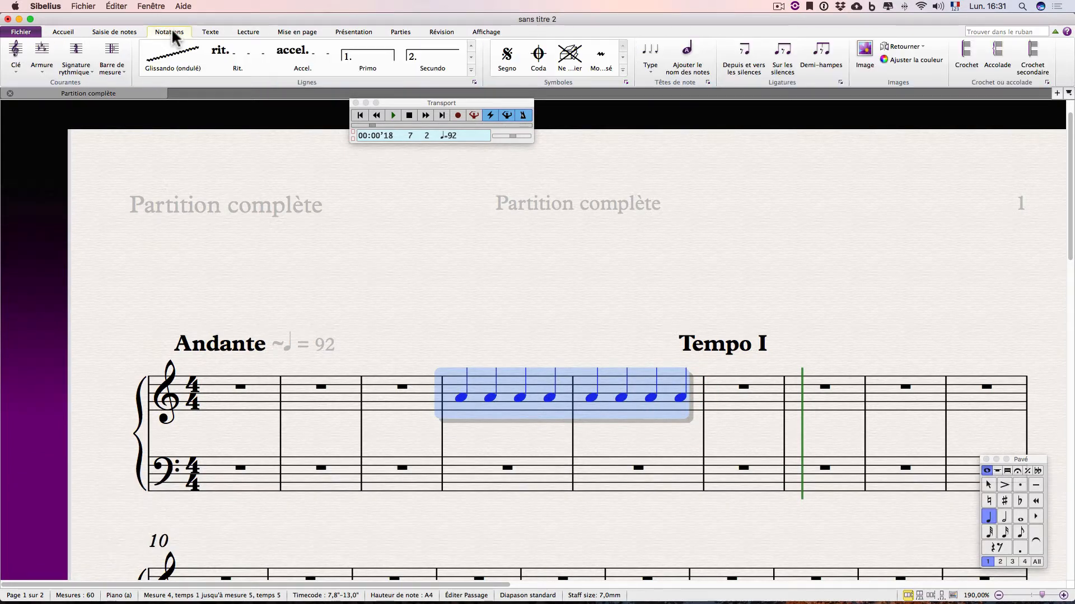
pyautogui.click(471, 57)
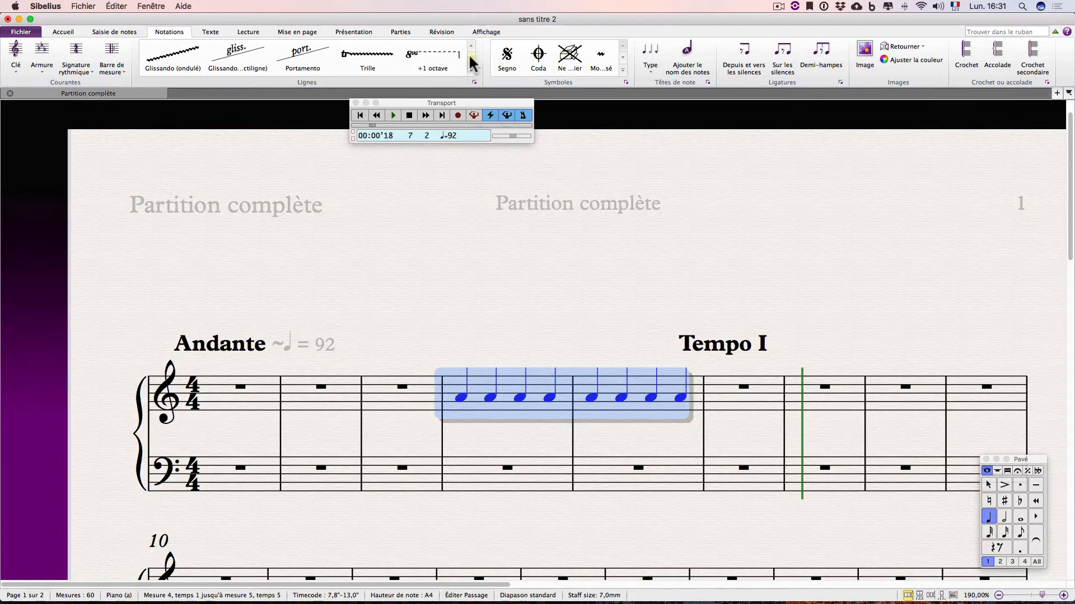
pyautogui.click(472, 67)
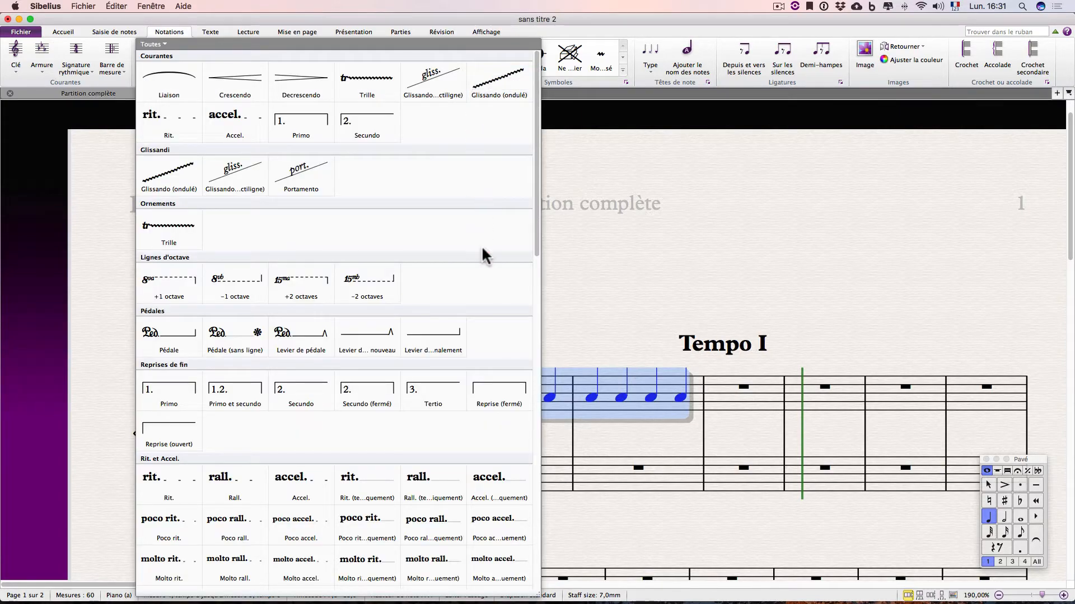
pyautogui.click(598, 243)
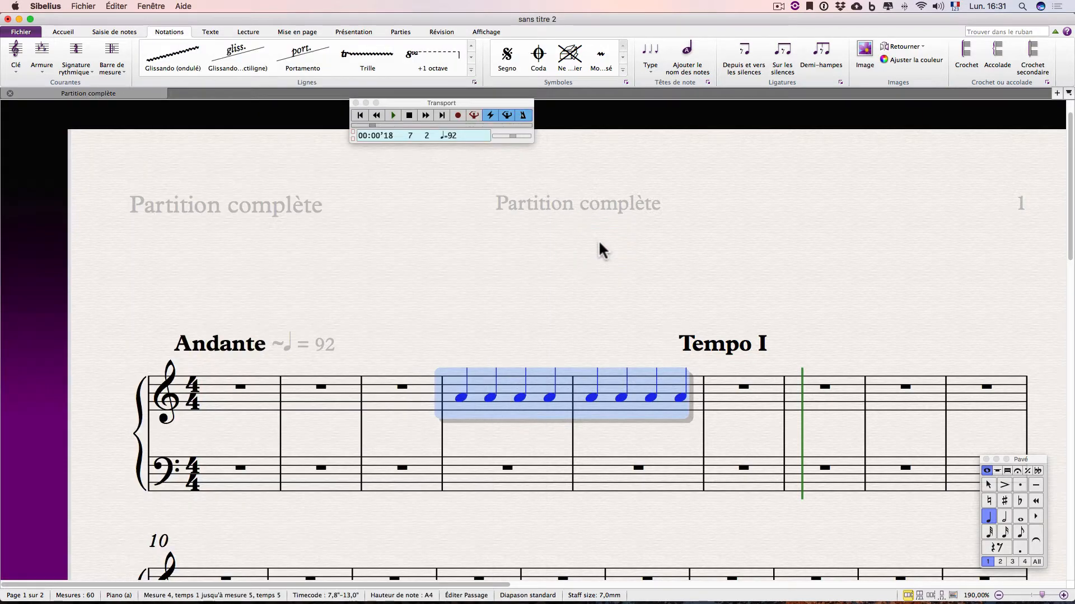
# - Add an italic, text-only accel. line over the selected notes in measures 4 and 5
pyautogui.press('l')
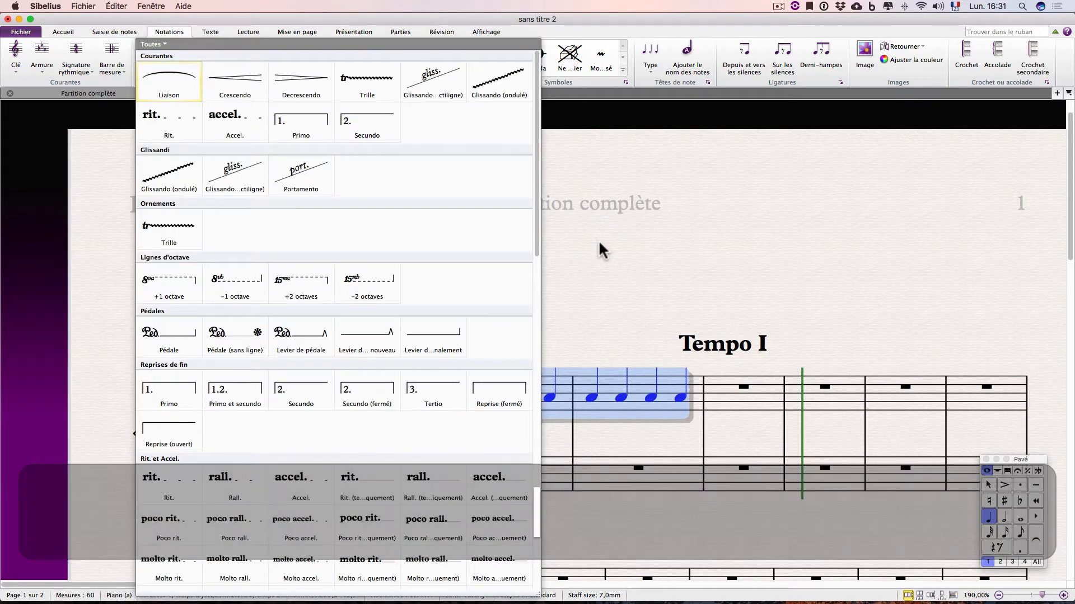
pyautogui.moveTo(531, 232); pyautogui.dragTo(538, 386)
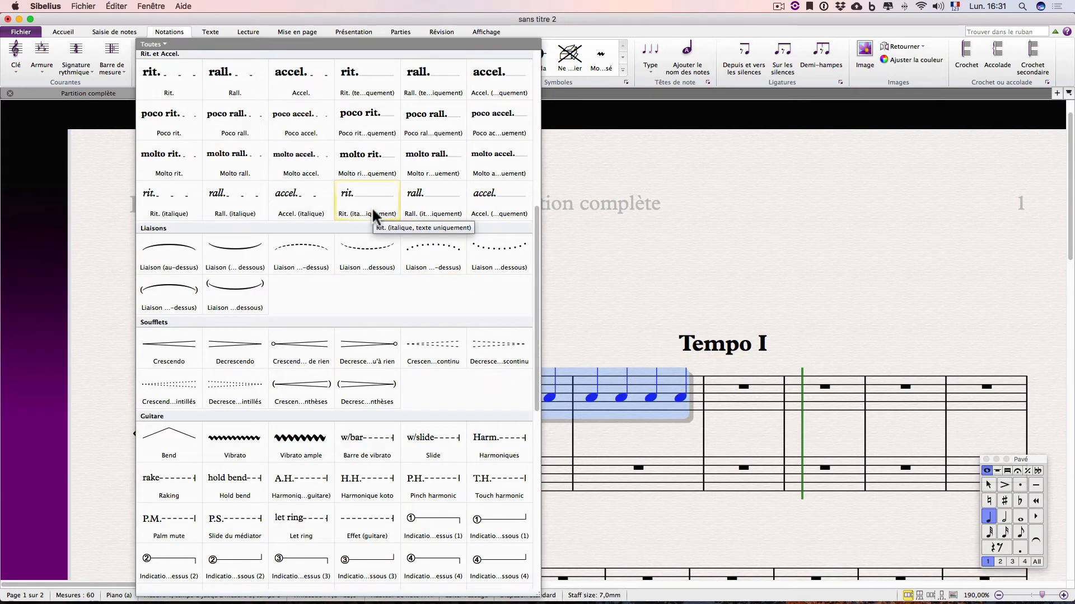
pyautogui.click(482, 204)
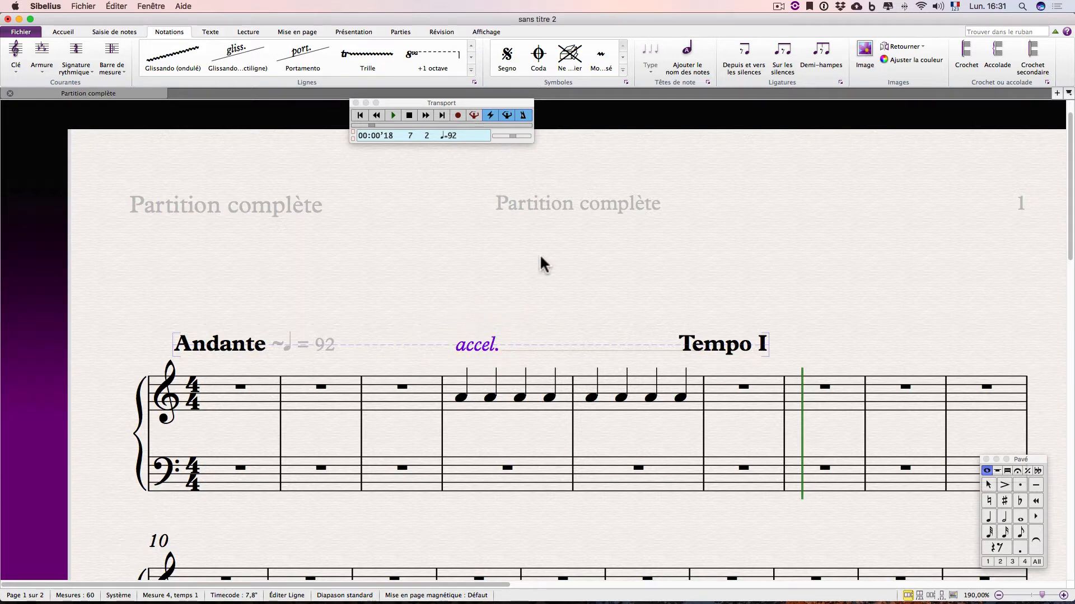
# - Show the accel. line's properties in the Inspector, and play the score from the first note of measure 4 past Tempo I
pyautogui.press('super')
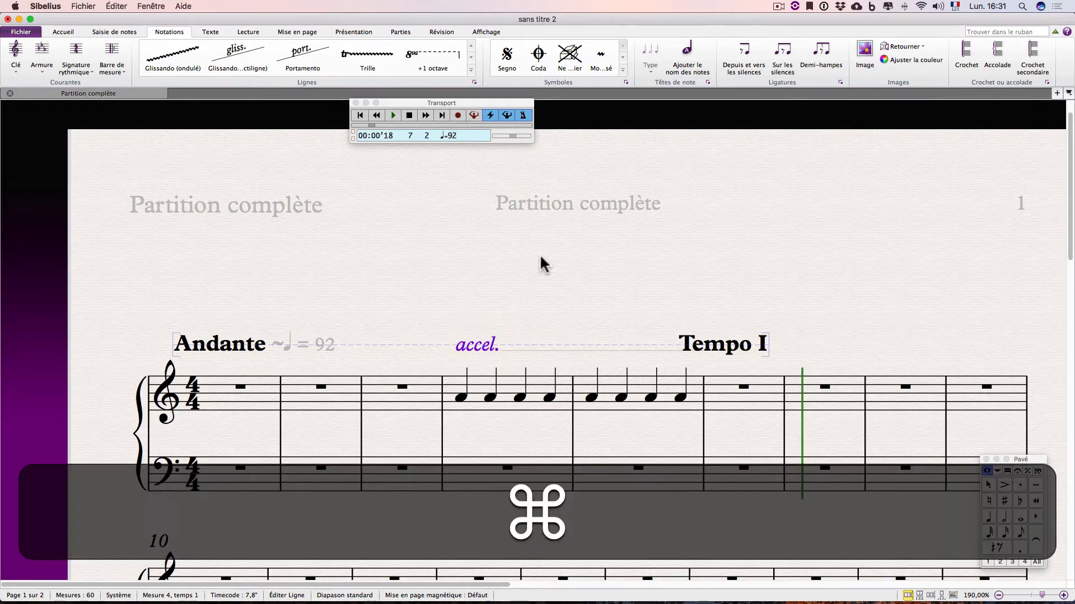
pyautogui.press('shift+super+i')
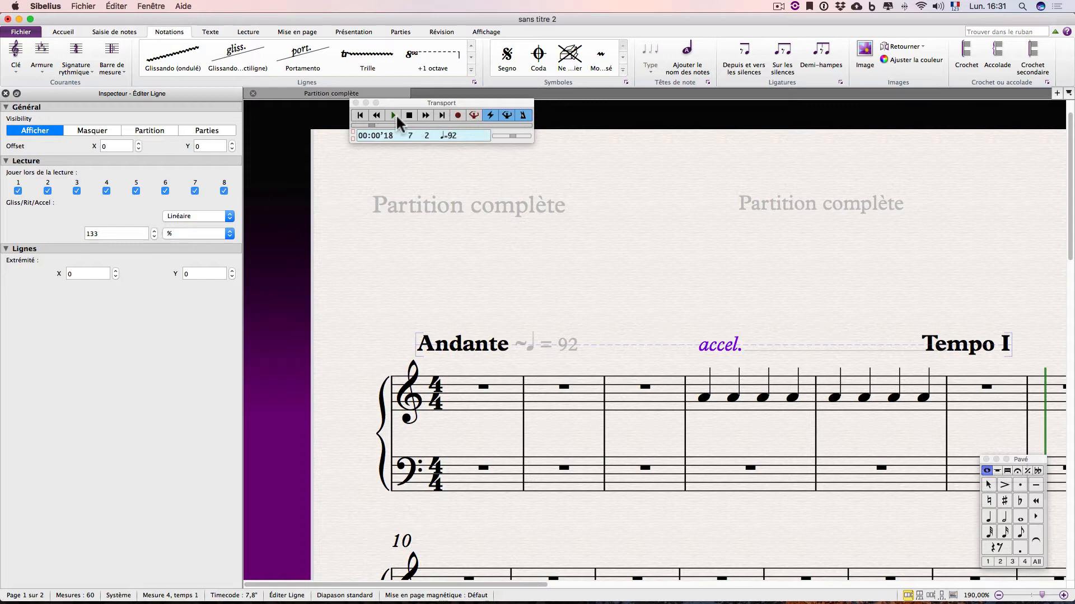
pyautogui.click(704, 397)
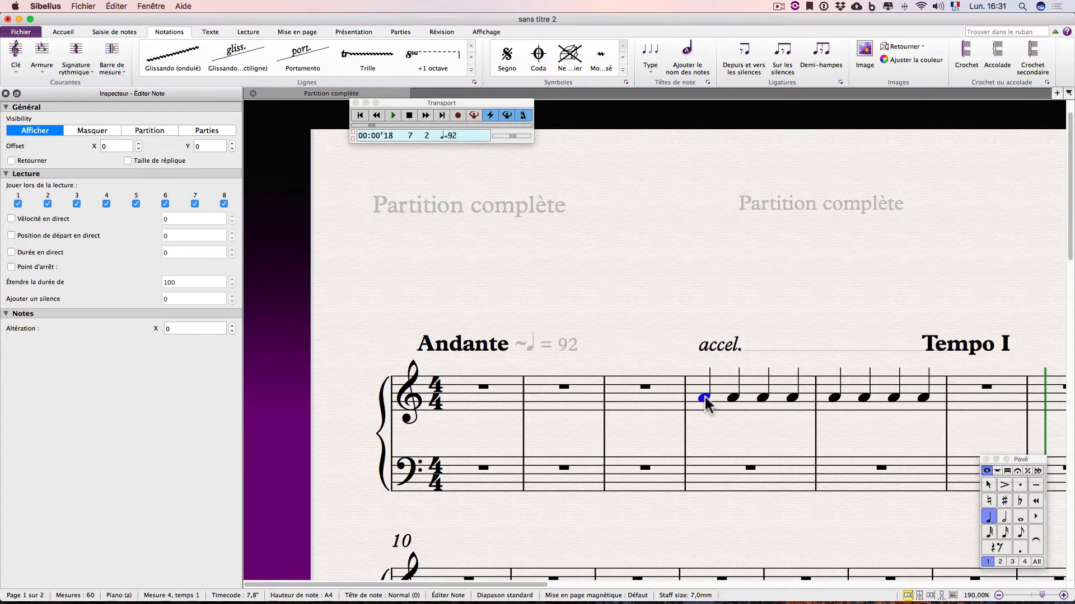
pyautogui.press('p')
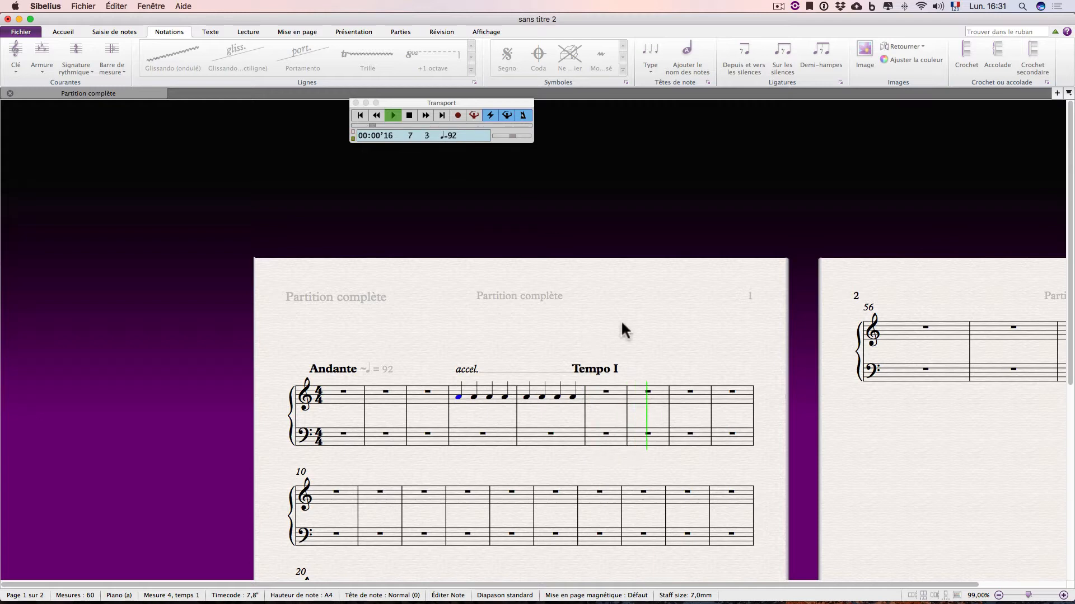
pyautogui.press('space')
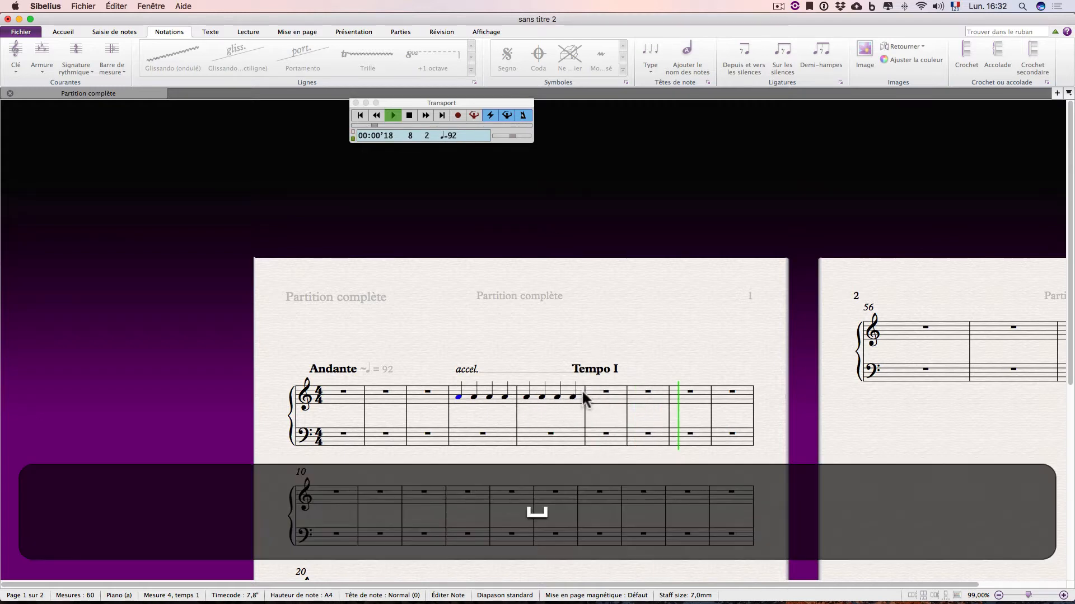
# - Shorten the accel. line to finish at the end of measure 4, and reset the Tempo I text to its default position
pyautogui.click(910, 350)
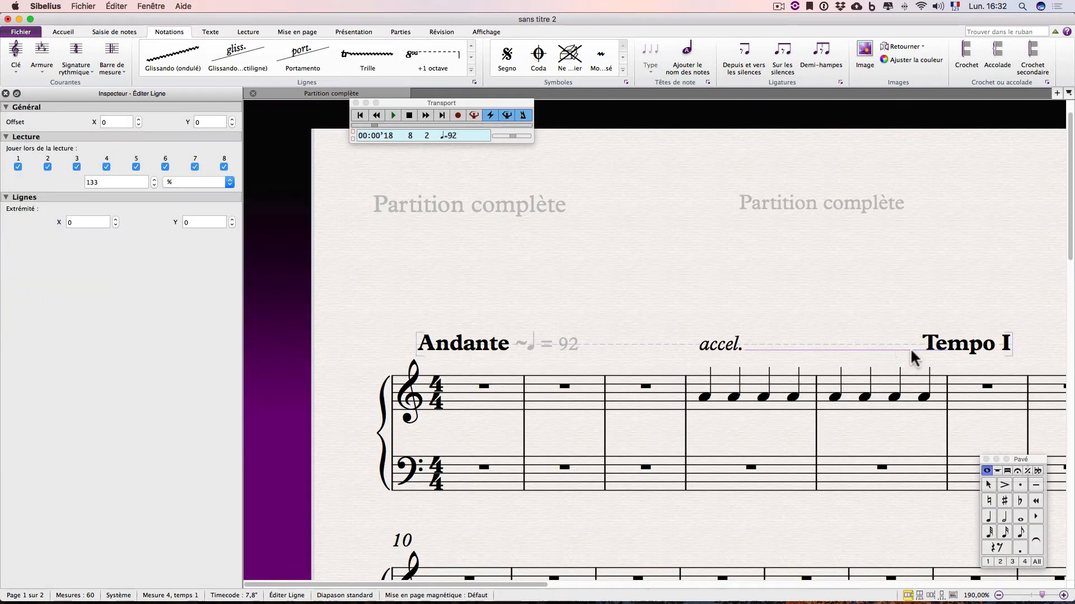
pyautogui.moveTo(939, 342)
pyautogui.mouseDown()
pyautogui.moveTo(974, 340)
pyautogui.moveTo(811, 354)
pyautogui.mouseUp()
pyautogui.click(945, 349)
pyautogui.press('shift+super+p')
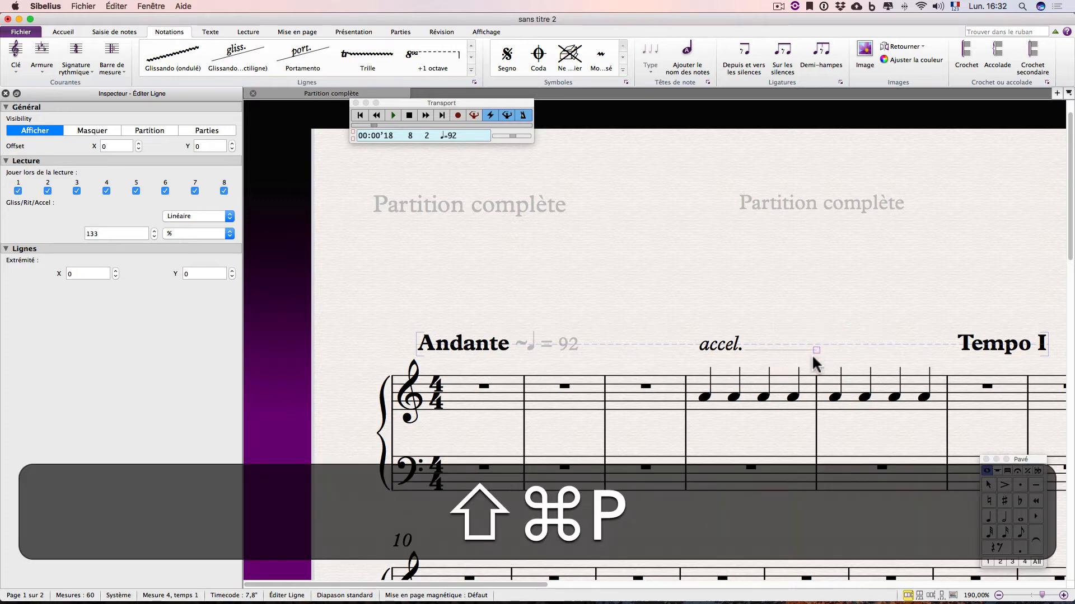
pyautogui.click(984, 358)
pyautogui.click(984, 346)
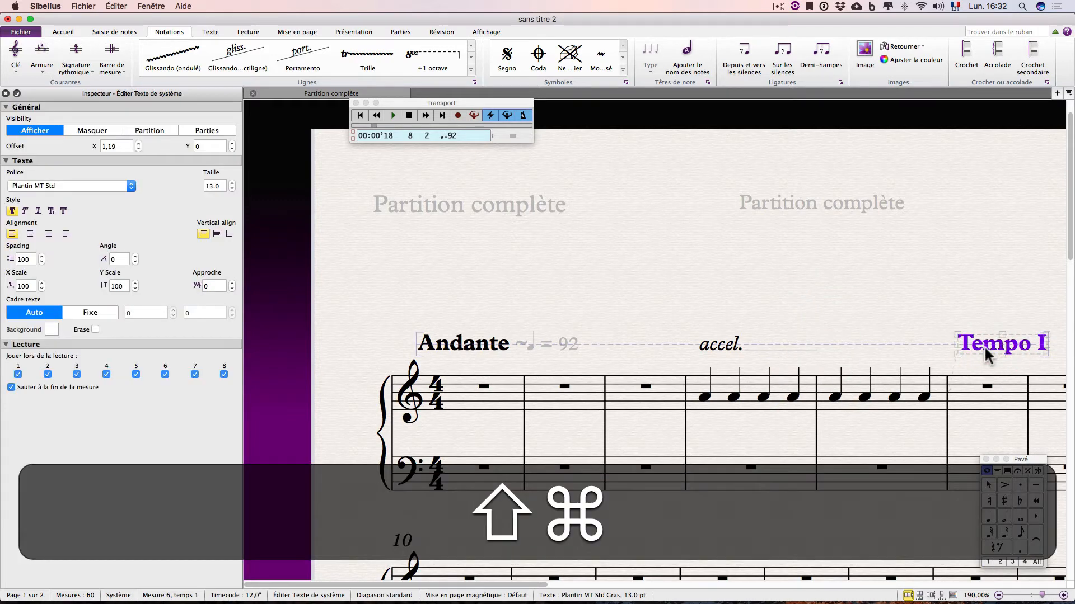
pyautogui.press('shift+super+p')
# - Play the shortened accel. passage from the first note of measure 4 past Tempo I, and clear the selection once stopped
pyautogui.click(707, 397)
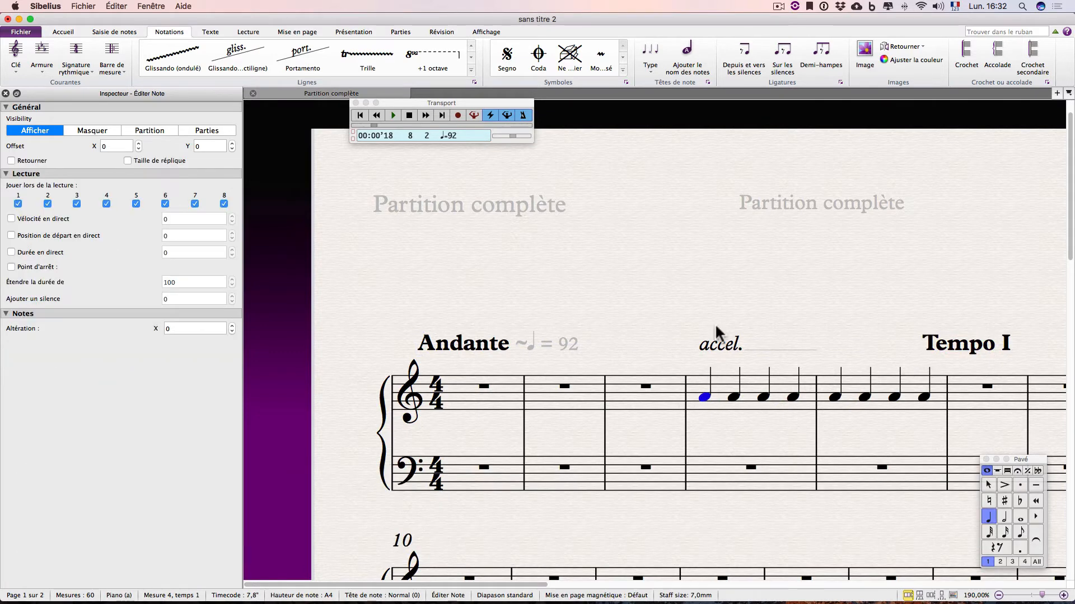
pyautogui.press('p')
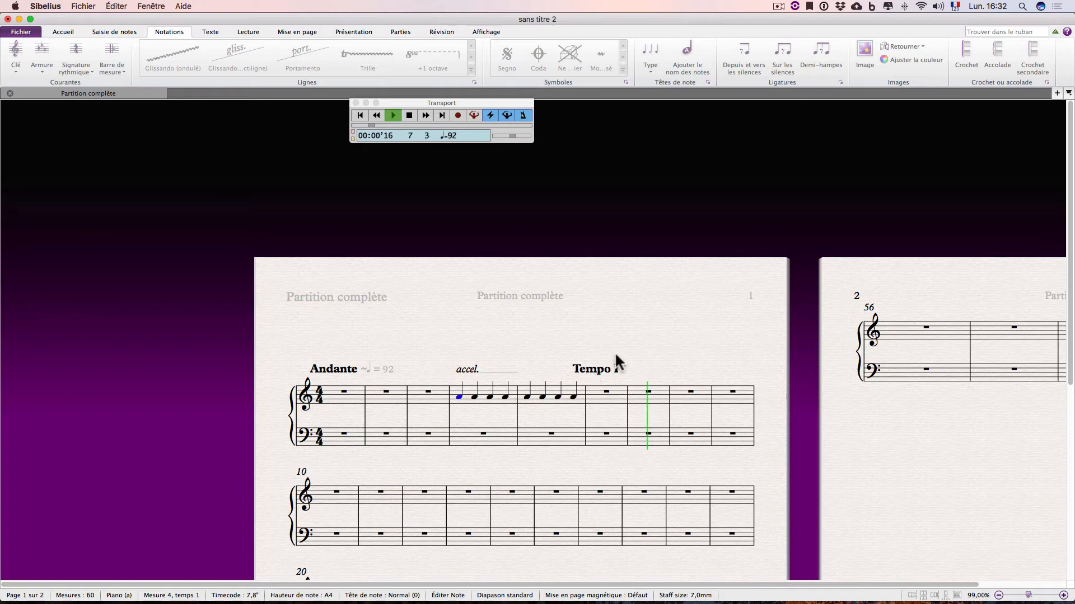
pyautogui.press('Escape')
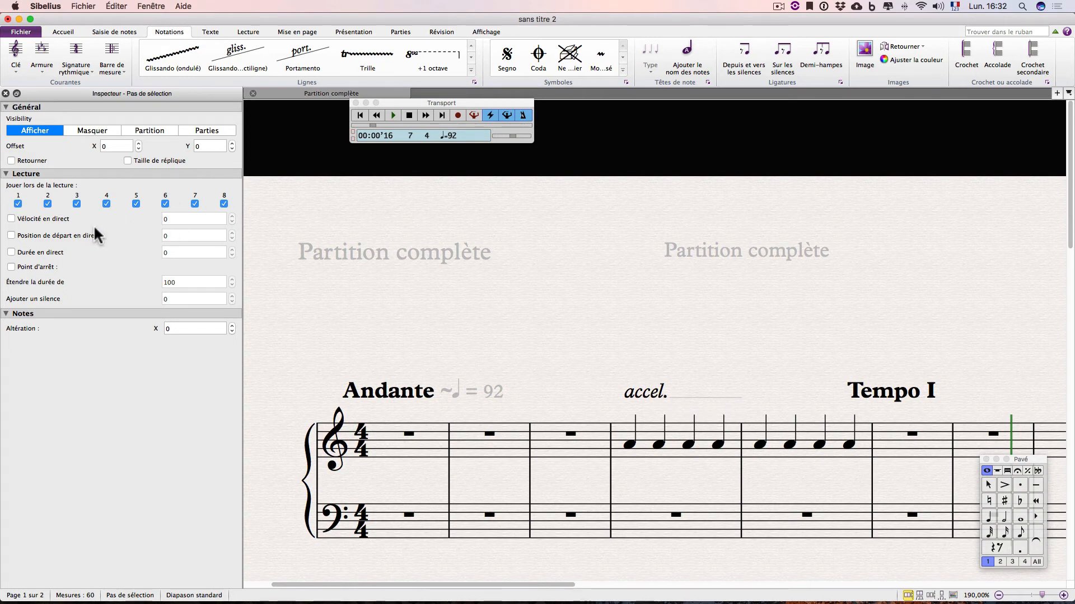
# - Select the accel. line above measure 4
pyautogui.click(656, 393)
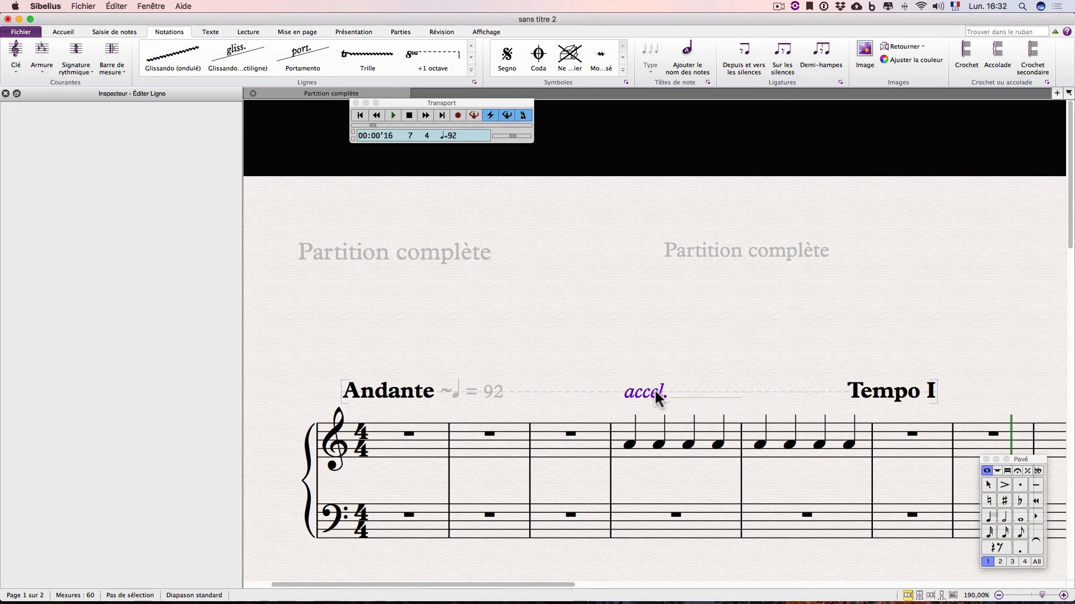